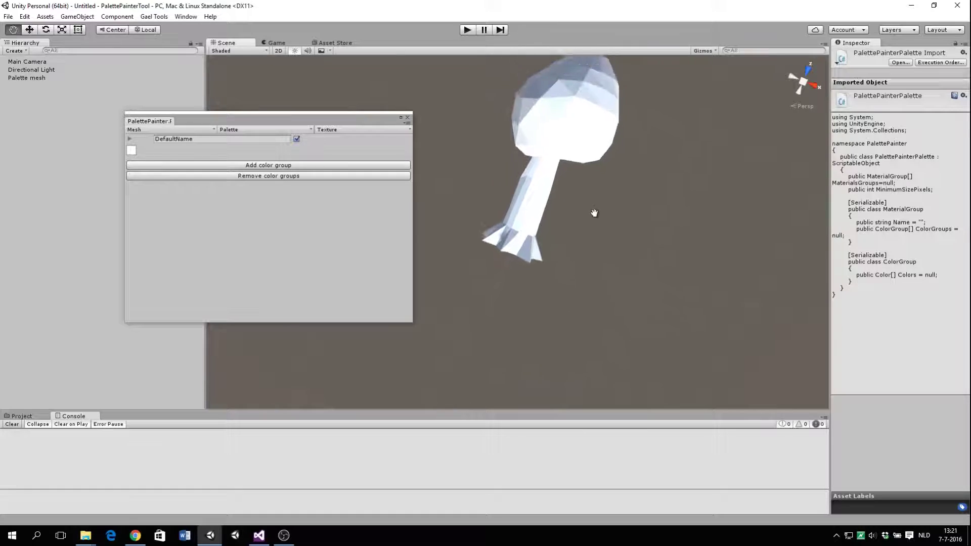
# Rename the default color group to Bark and set its color to dark brown
pyautogui.click(131, 149)
pyautogui.moveTo(49, 95); pyautogui.dragTo(4, 96)
pyautogui.click(261, 138)
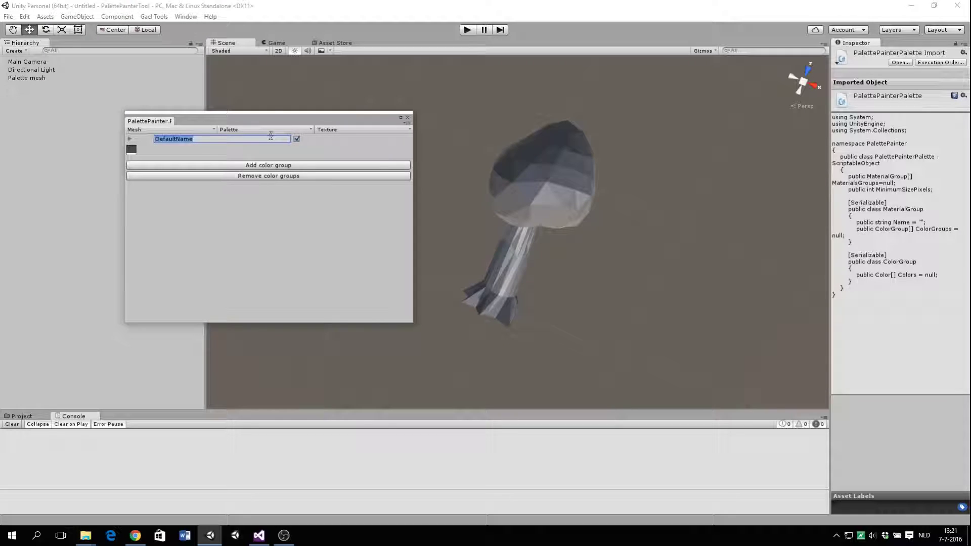
pyautogui.write('Bark')
pyautogui.click(131, 148)
pyautogui.moveTo(102, 106); pyautogui.dragTo(85, 97)
pyautogui.moveTo(489, 117); pyautogui.dragTo(537, 135, button='right')
pyautogui.moveTo(617, 223); pyautogui.dragTo(633, 186, button='right')
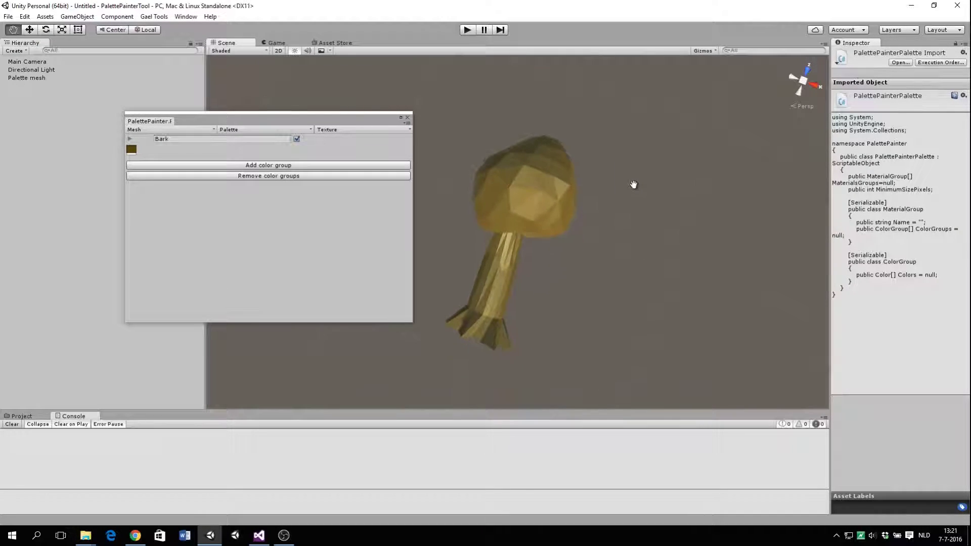
# Add a second color group named Leaves and set its color to dark green
pyautogui.click(253, 166)
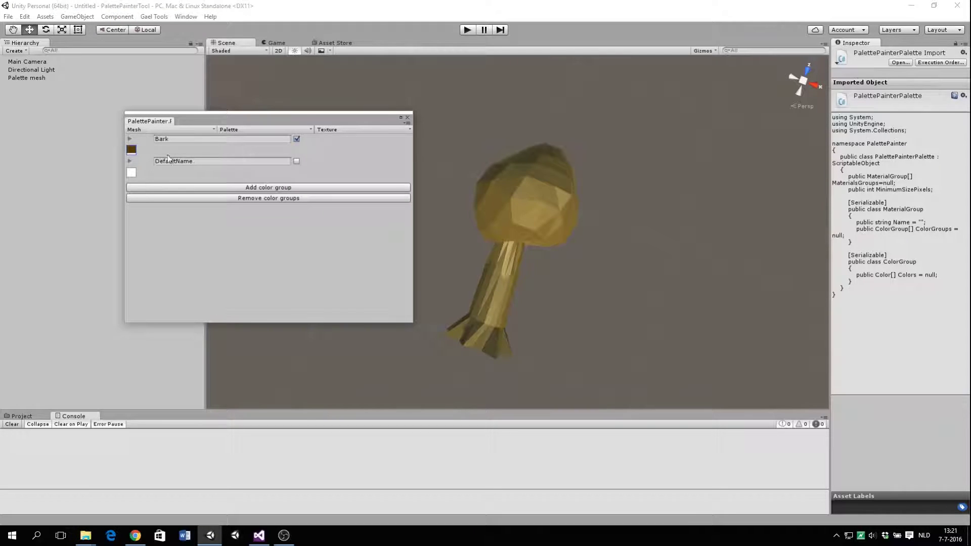
pyautogui.doubleClick(213, 161)
pyautogui.write('Leaves')
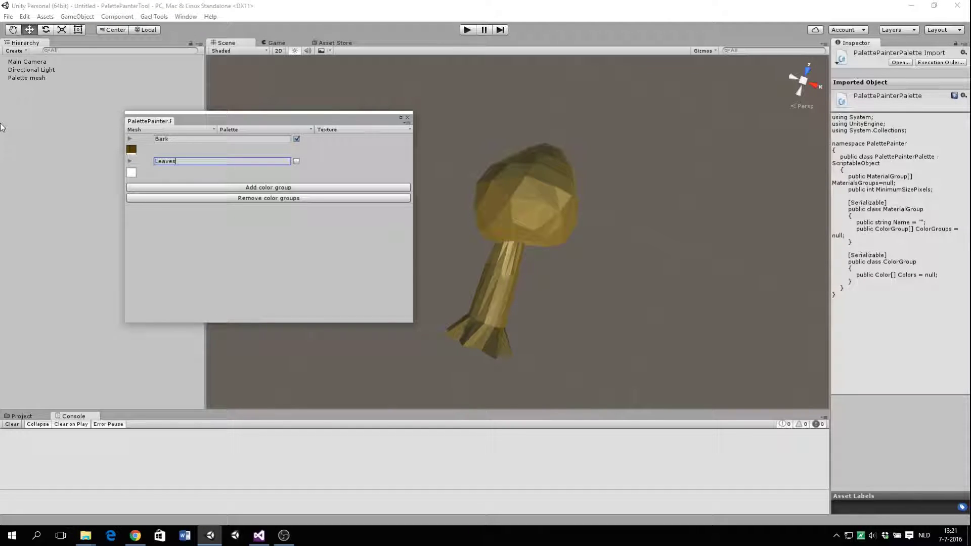
pyautogui.click(131, 173)
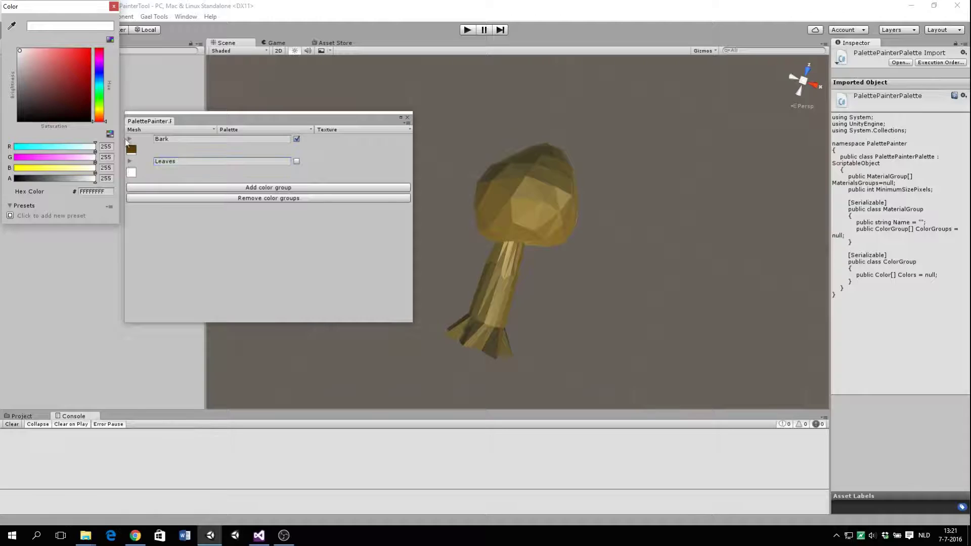
pyautogui.click(100, 96)
pyautogui.moveTo(72, 90); pyautogui.dragTo(93, 97)
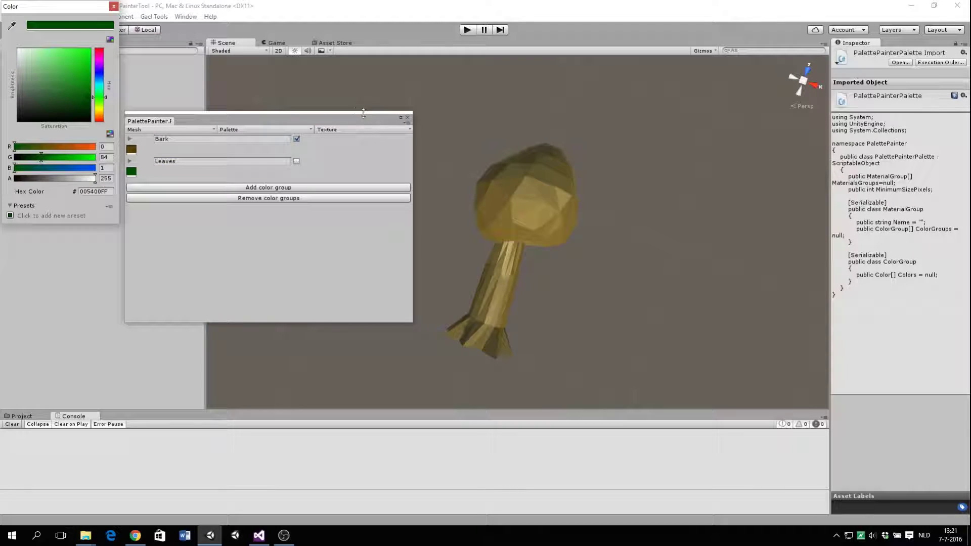
# Activate the Leaves group and paint the front and side faces of the tree crown with it
pyautogui.click(296, 161)
pyautogui.moveTo(510, 173); pyautogui.dragTo(570, 192)
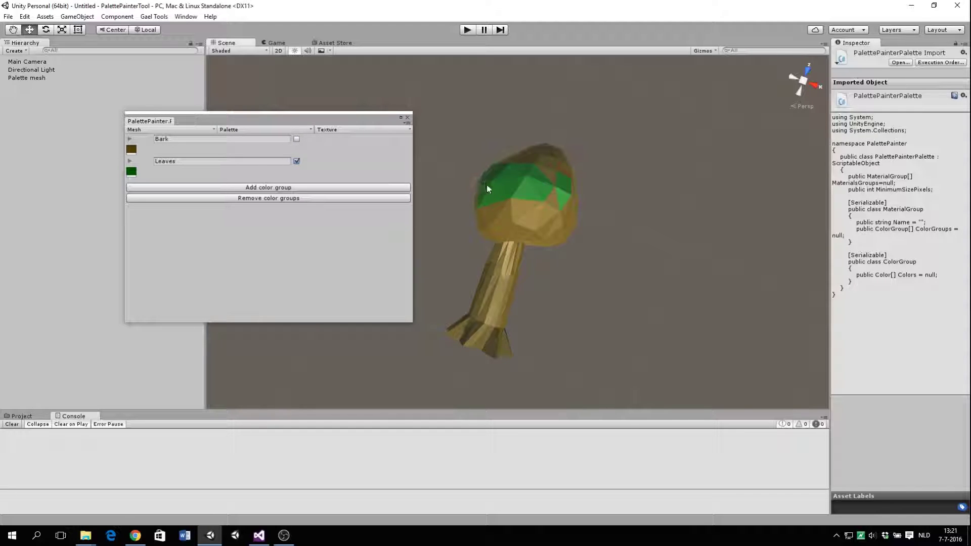
pyautogui.moveTo(486, 202); pyautogui.dragTo(483, 225)
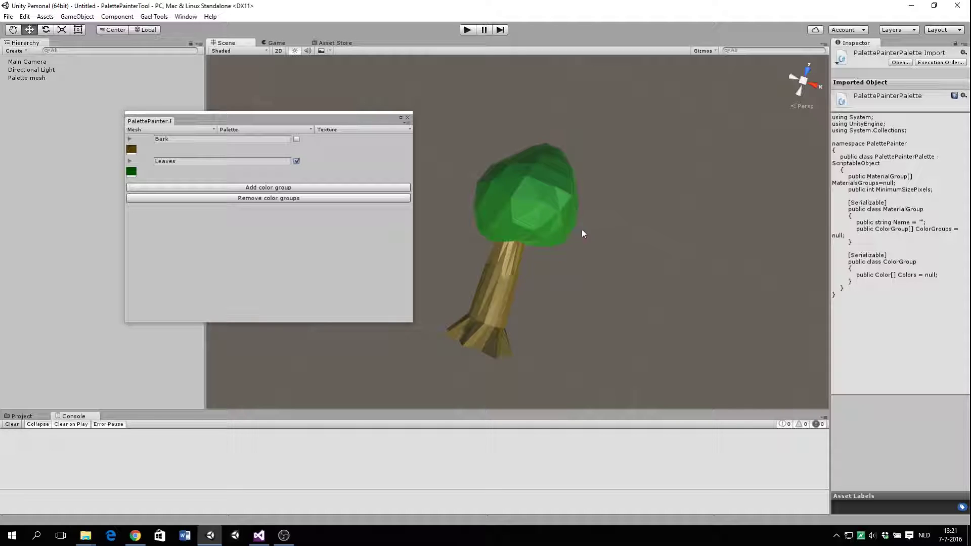
pyautogui.click(823, 85)
pyautogui.moveTo(621, 221); pyautogui.dragTo(590, 248)
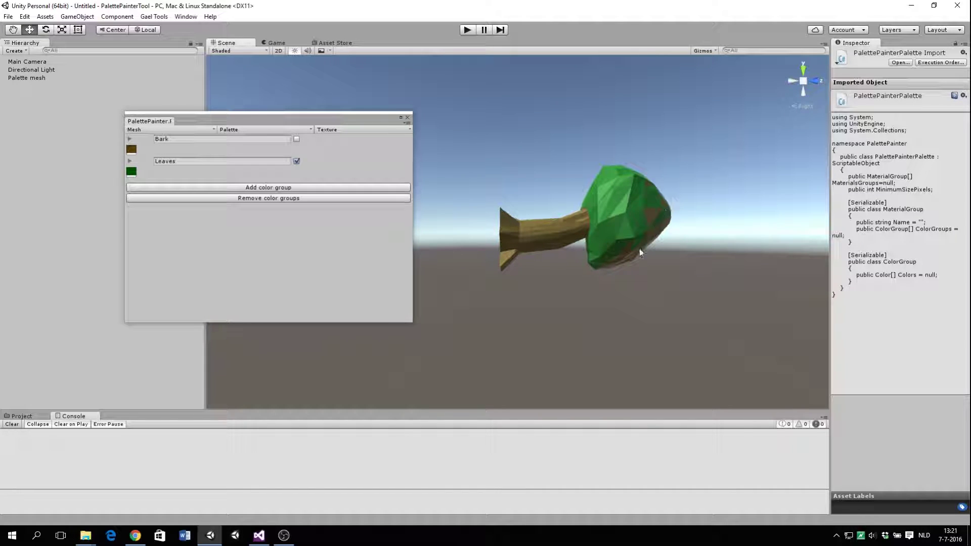
pyautogui.moveTo(598, 240); pyautogui.dragTo(463, 266, button='middle')
pyautogui.scroll(3, 463, 266)
pyautogui.moveTo(546, 236); pyautogui.dragTo(553, 259, button='middle')
# Dock the PalettePainter window beneath the Inspector
pyautogui.moveTo(298, 122); pyautogui.dragTo(626, 198)
pyautogui.moveTo(468, 198); pyautogui.dragTo(900, 407)
# Paint the brown faces along the side and tip of the tree crown with the Leaves color
pyautogui.moveTo(764, 330); pyautogui.dragTo(678, 261, button='middle')
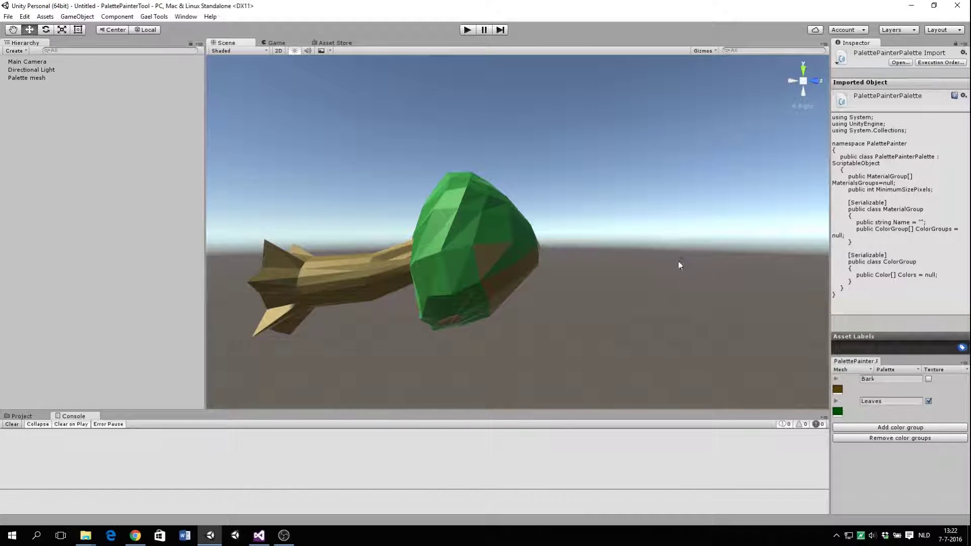
pyautogui.scroll(2, 618, 262)
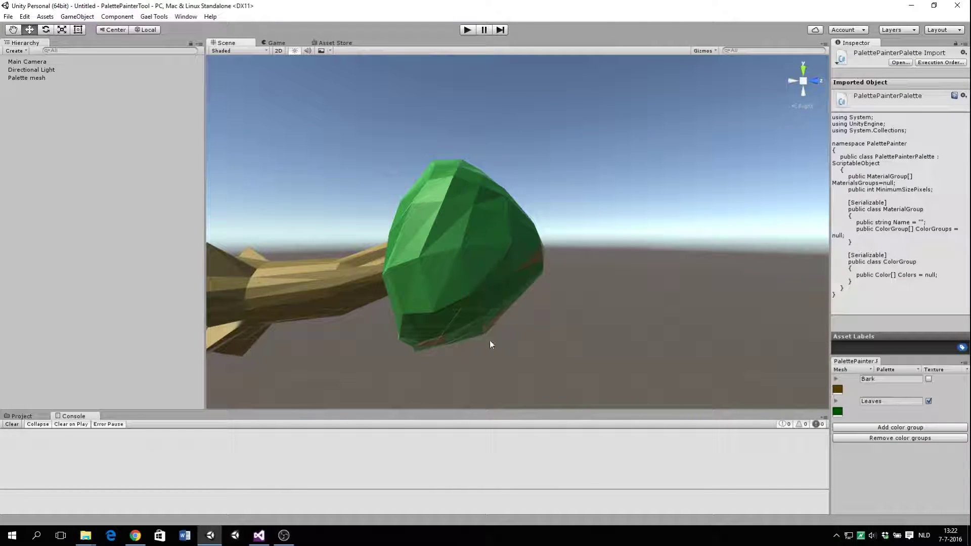
pyautogui.keyDown('alt'); pyautogui.moveTo(537, 262); pyautogui.dragTo(447, 198); pyautogui.keyUp('alt')
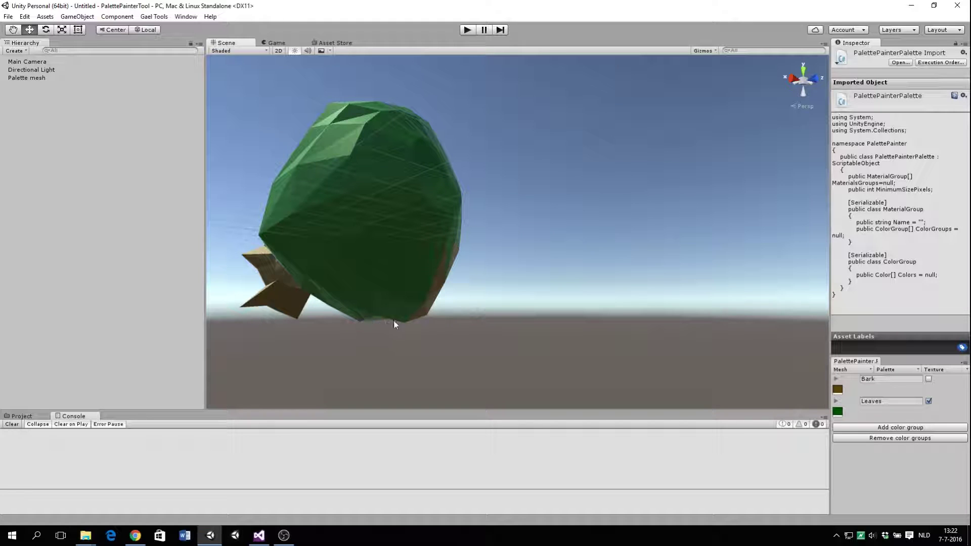
pyautogui.keyDown('alt'); pyautogui.moveTo(446, 281); pyautogui.dragTo(467, 225); pyautogui.keyUp('alt')
pyautogui.moveTo(435, 329)
pyautogui.mouseDown()
pyautogui.moveTo(411, 345)
pyautogui.moveTo(445, 287)
pyautogui.moveTo(427, 202)
pyautogui.mouseUp()
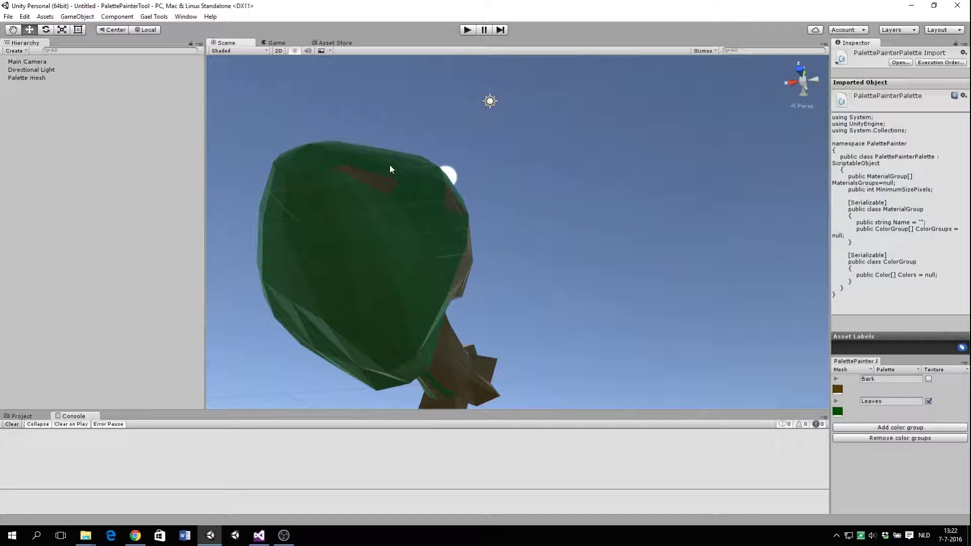
# Paint the brown faces on the back of the crown, up to the trunk joint, with the Leaves color
pyautogui.keyDown('alt'); pyautogui.moveTo(369, 186); pyautogui.dragTo(307, 132); pyautogui.keyUp('alt')
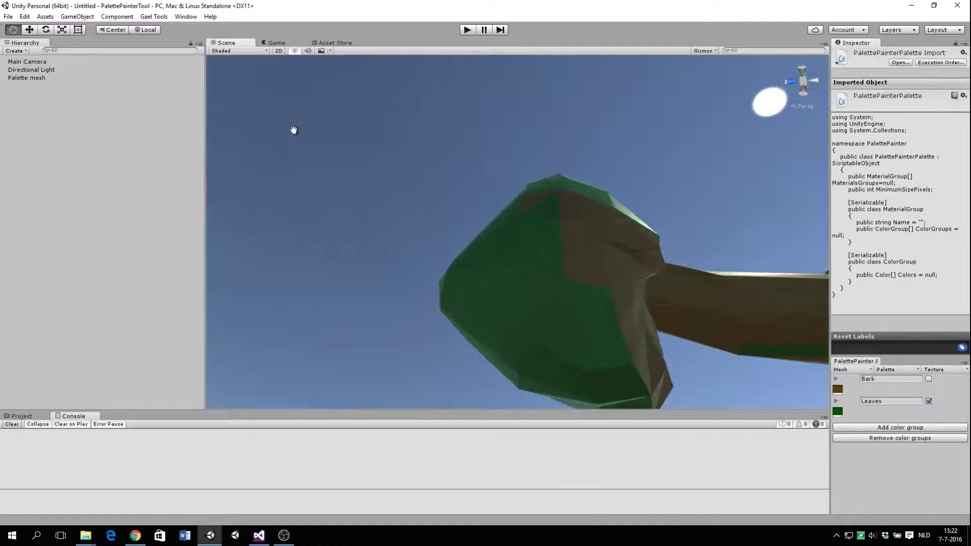
pyautogui.moveTo(307, 131); pyautogui.dragTo(210, 127, button='middle')
pyautogui.moveTo(480, 295); pyautogui.dragTo(389, 229, button='middle')
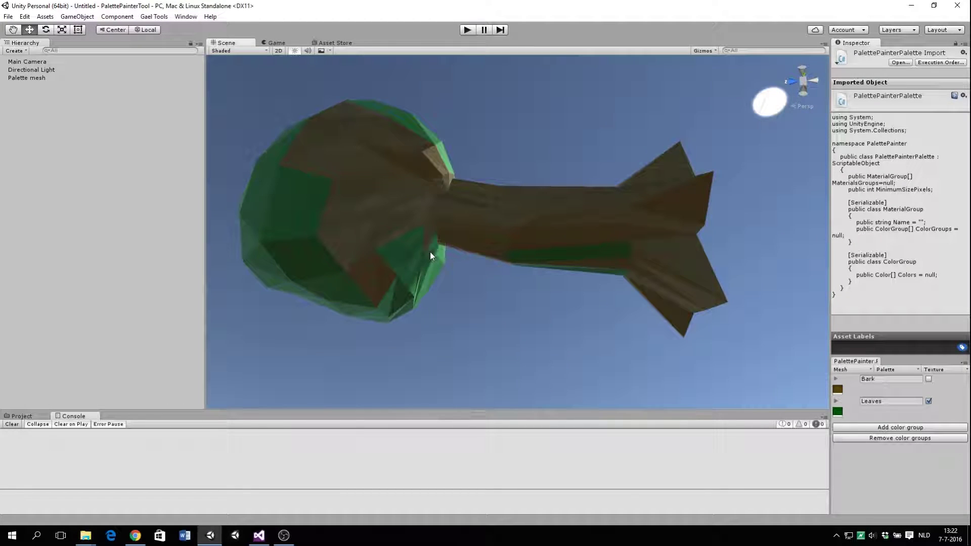
pyautogui.moveTo(439, 186); pyautogui.dragTo(462, 180)
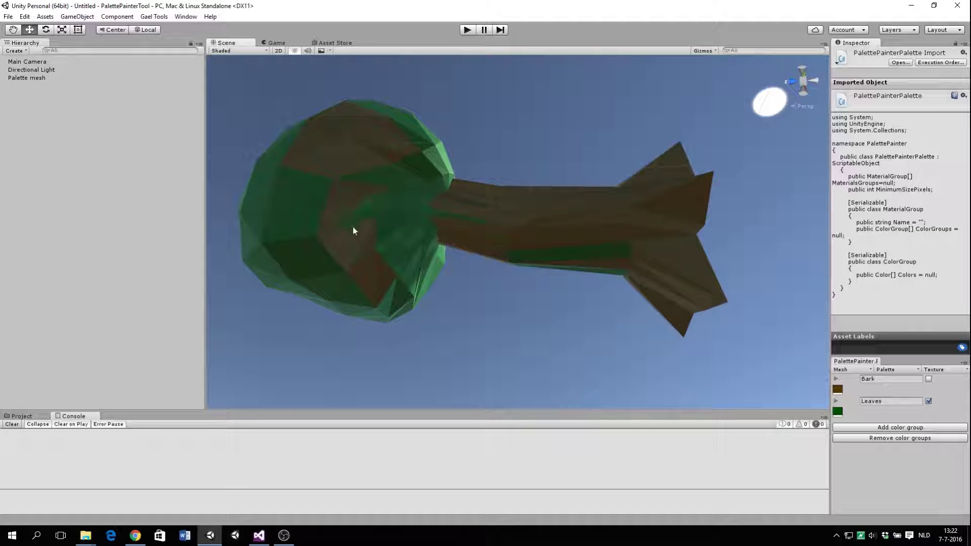
pyautogui.moveTo(372, 154); pyautogui.dragTo(341, 154)
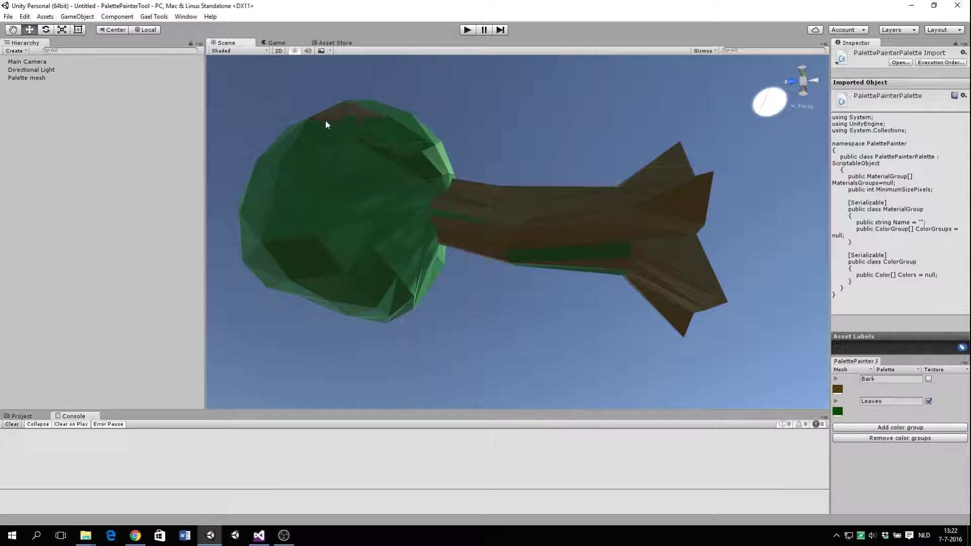
pyautogui.keyDown('alt'); pyautogui.moveTo(379, 116); pyautogui.dragTo(482, 342); pyautogui.keyUp('alt')
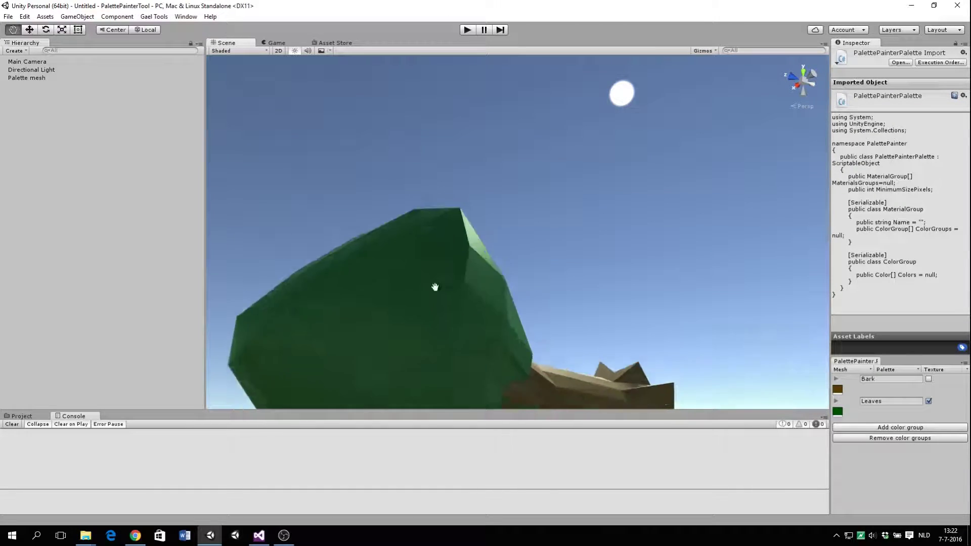
pyautogui.moveTo(437, 295); pyautogui.dragTo(314, 132, button='middle')
# Activate the Bark group and paint over the stray green faces on the trunk
pyautogui.click(929, 379)
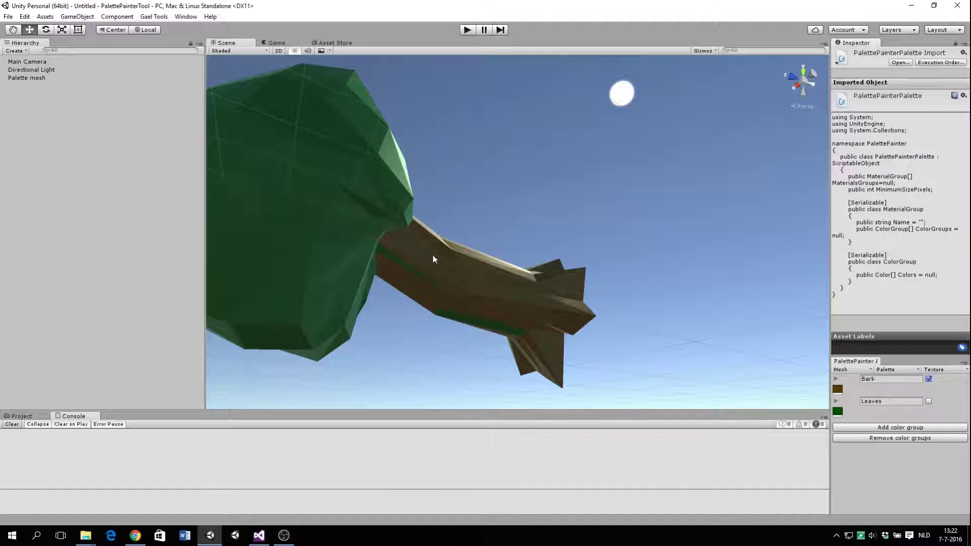
pyautogui.scroll(-5, 495, 303)
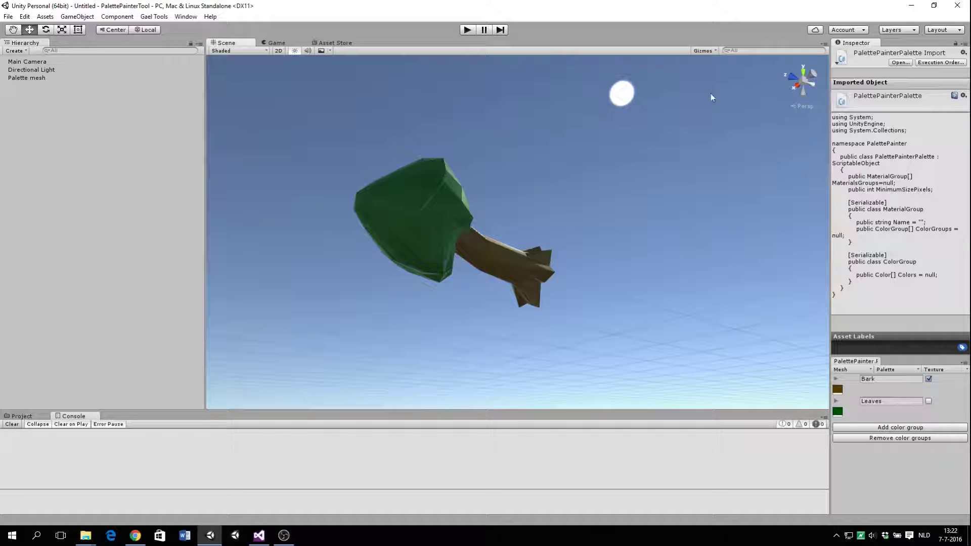
# Touch up the remaining brown crown faces with Leaves and the stray green trunk faces with Bark
pyautogui.click(795, 87)
pyautogui.moveTo(680, 162); pyautogui.dragTo(782, 249, button='middle')
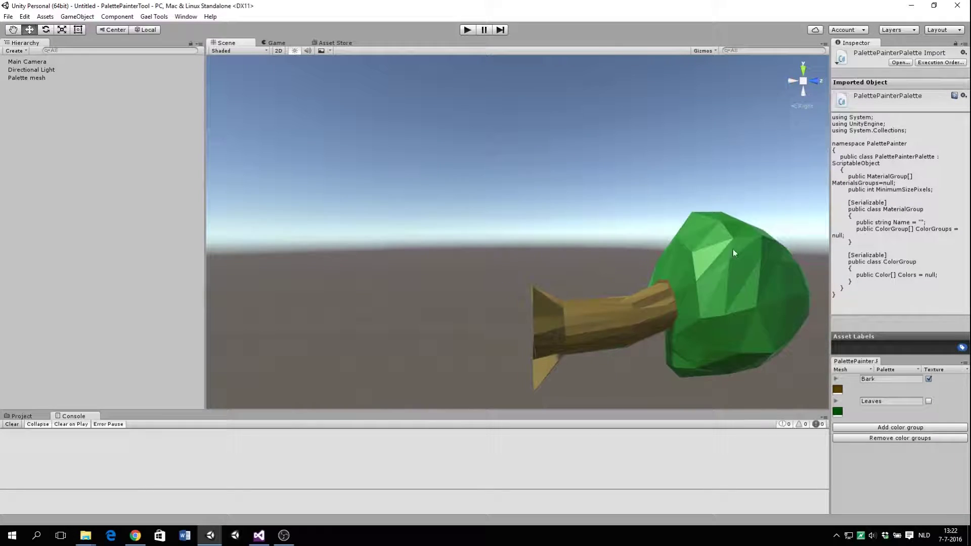
pyautogui.moveTo(506, 238); pyautogui.dragTo(769, 266, button='right')
pyautogui.moveTo(488, 268); pyautogui.dragTo(793, 268, button='middle')
pyautogui.moveTo(612, 267); pyautogui.dragTo(631, 224, button='middle')
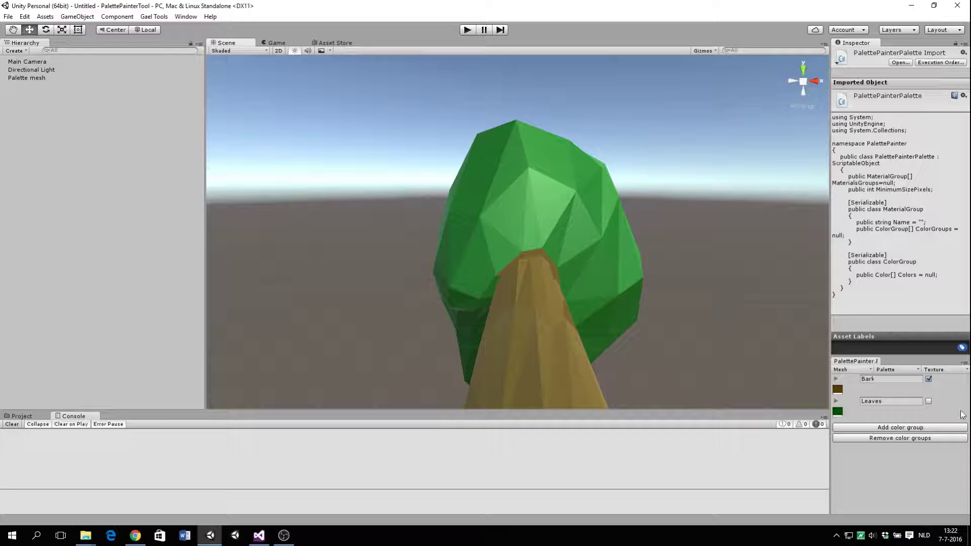
pyautogui.click(930, 401)
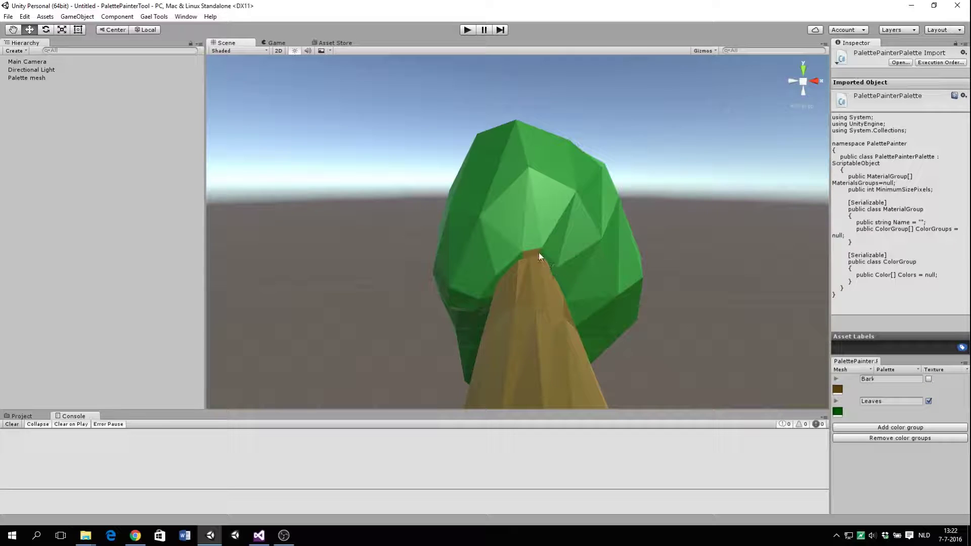
pyautogui.moveTo(613, 273); pyautogui.dragTo(650, 280, button='middle')
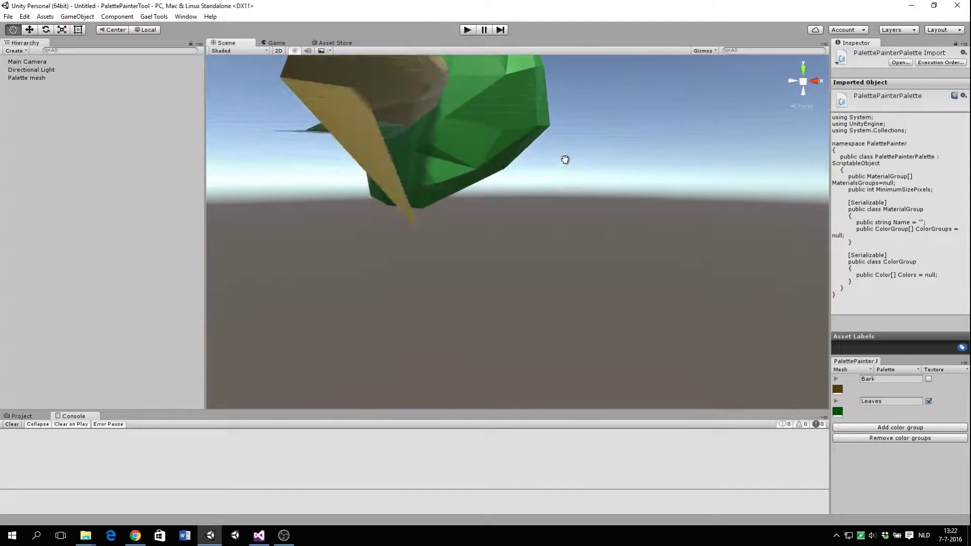
pyautogui.moveTo(653, 181); pyautogui.dragTo(664, 324, button='right')
pyautogui.keyDown('alt'); pyautogui.moveTo(664, 326); pyautogui.dragTo(475, 227); pyautogui.keyUp('alt')
pyautogui.click(928, 379)
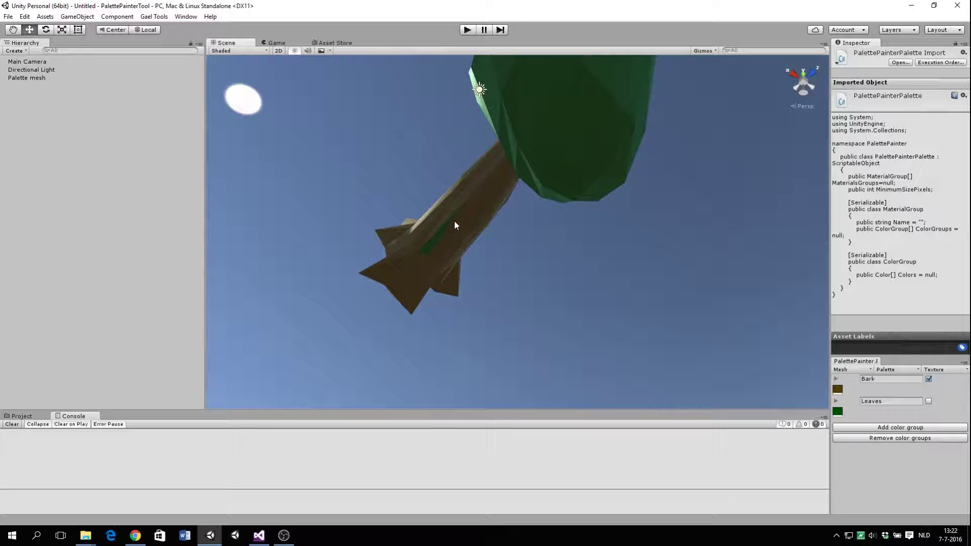
# Add a third color group named Moss
pyautogui.click(923, 427)
pyautogui.click(921, 424)
pyautogui.write('Moss')
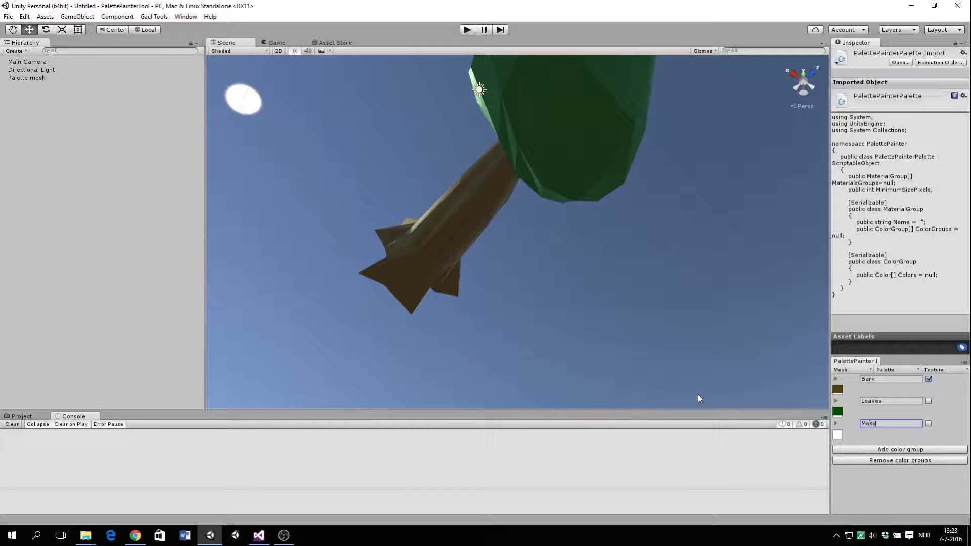
# Set the Moss group's color to a yellow-green, hex AAB72F
pyautogui.click(838, 435)
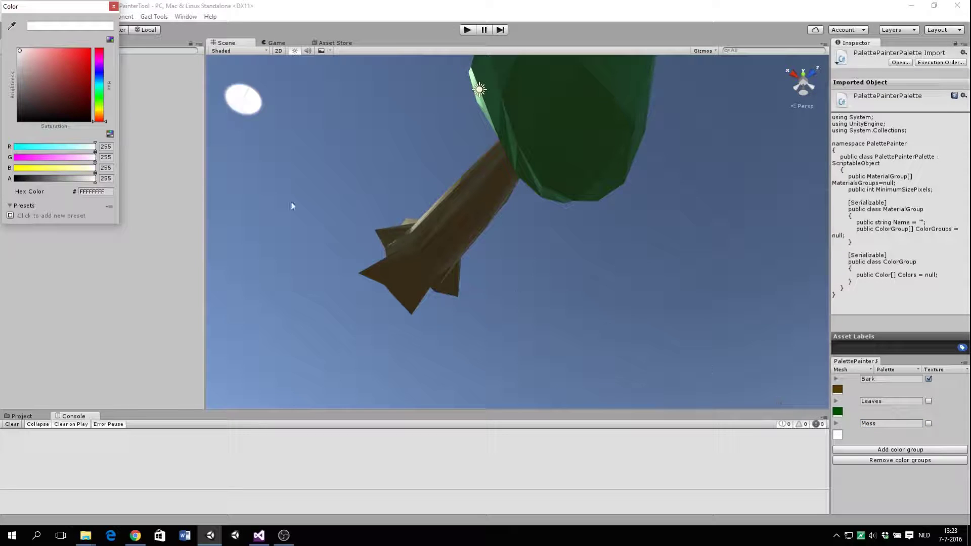
pyautogui.click(100, 100)
pyautogui.click(75, 93)
pyautogui.click(62, 65)
pyautogui.moveTo(99, 103); pyautogui.dragTo(103, 108)
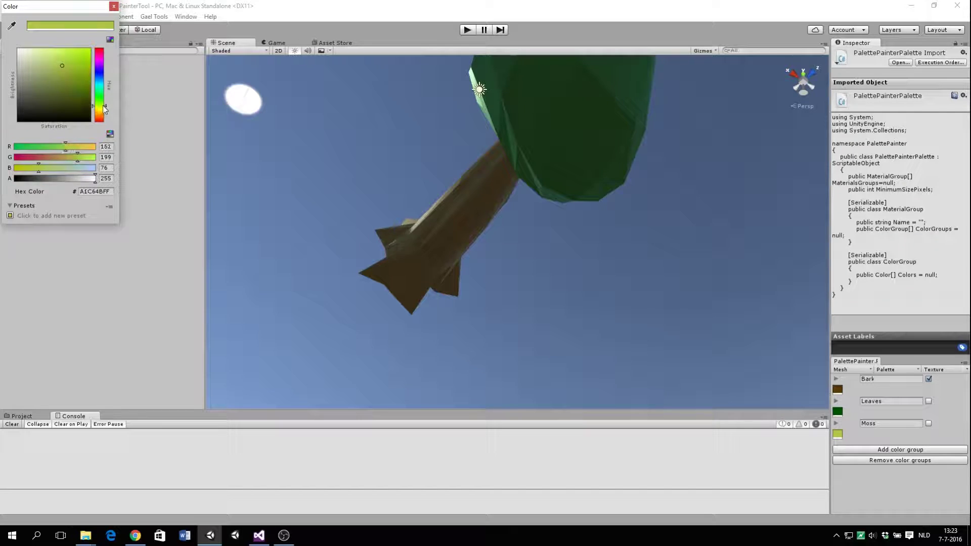
pyautogui.moveTo(62, 64); pyautogui.dragTo(71, 70)
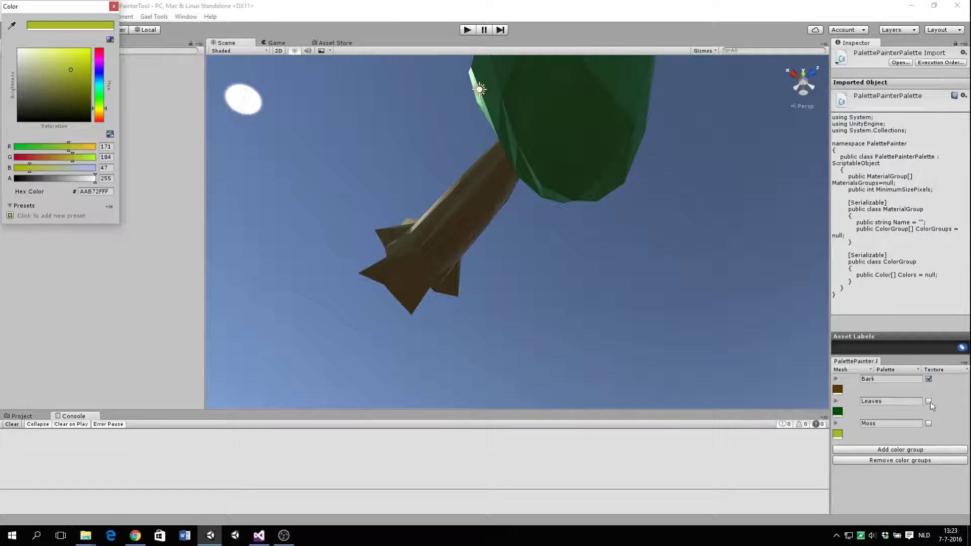
# Activate the Moss group and paint a lengthwise strip of faces on the back of the trunk
pyautogui.click(929, 423)
pyautogui.moveTo(481, 236); pyautogui.dragTo(439, 231)
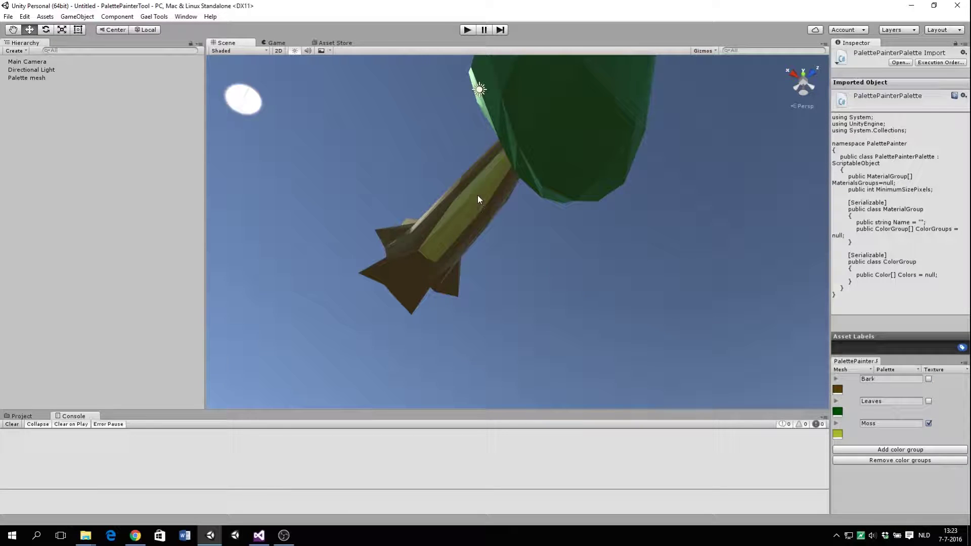
pyautogui.scroll(-4, 479, 197)
pyautogui.moveTo(480, 200); pyautogui.dragTo(530, 199, button='middle')
pyautogui.scroll(3, 536, 199)
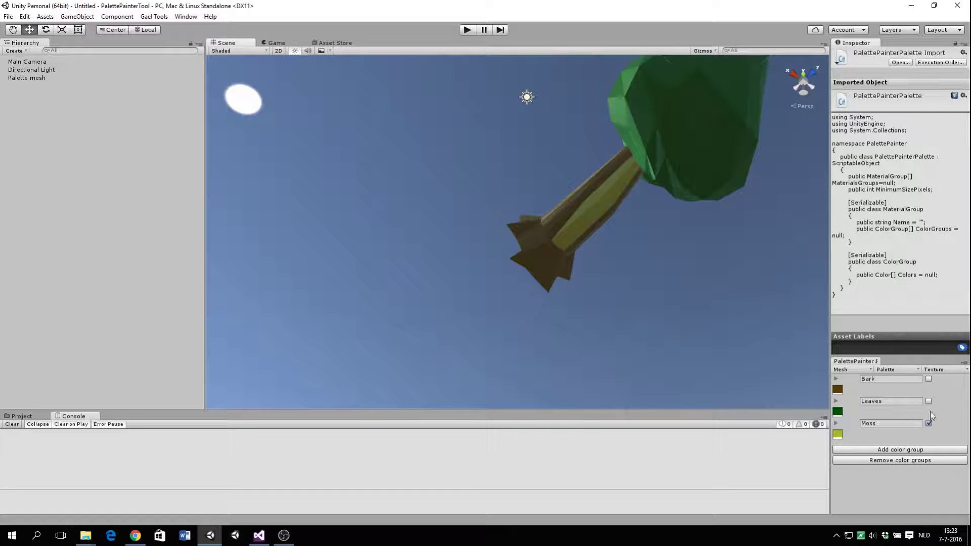
# Remove the Moss color group from the palette
pyautogui.click(898, 461)
pyautogui.click(953, 428)
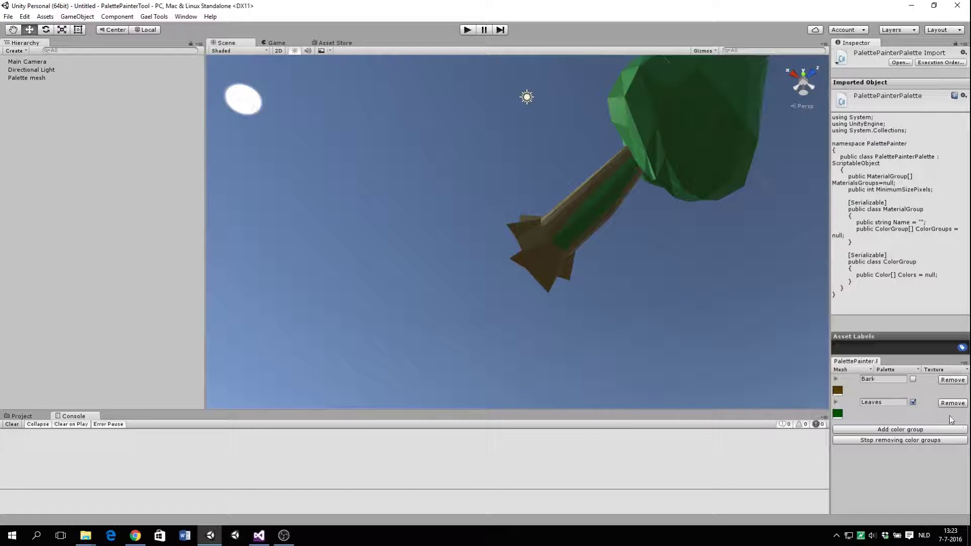
pyautogui.moveTo(744, 311); pyautogui.dragTo(703, 311, button='middle')
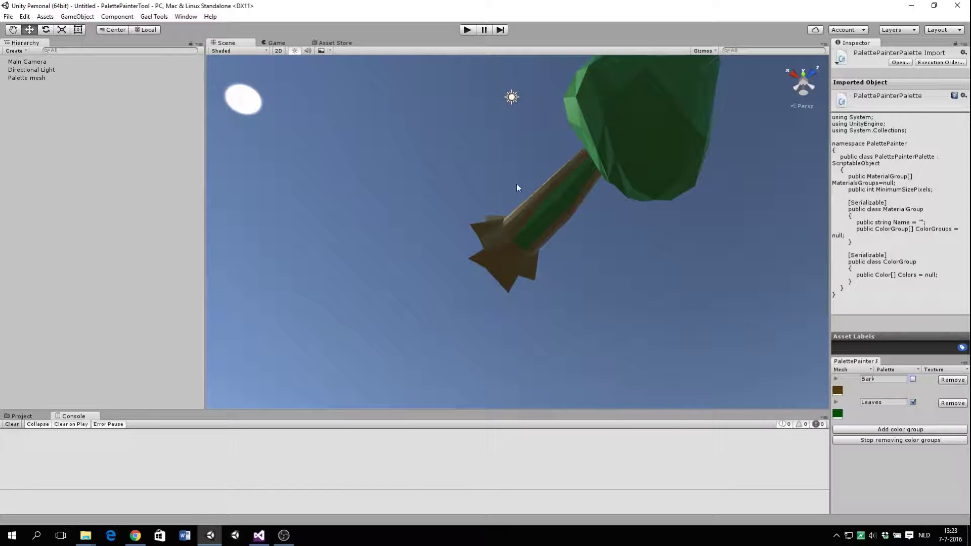
# Activate the Bark group, stop removing color groups, and repaint the green trunk strip with Bark
pyautogui.click(913, 378)
pyautogui.click(897, 440)
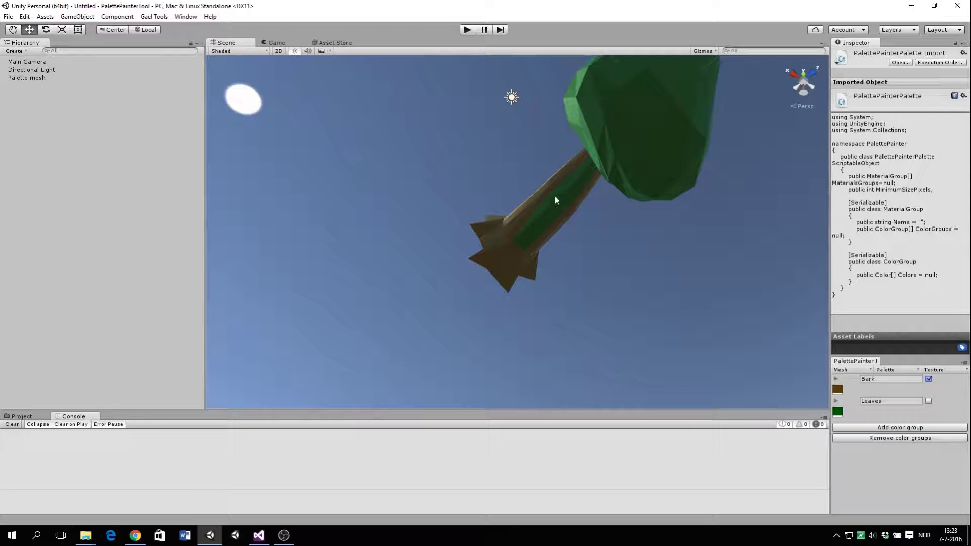
pyautogui.moveTo(557, 205)
pyautogui.mouseDown()
pyautogui.moveTo(580, 184)
pyautogui.moveTo(518, 222)
pyautogui.mouseUp()
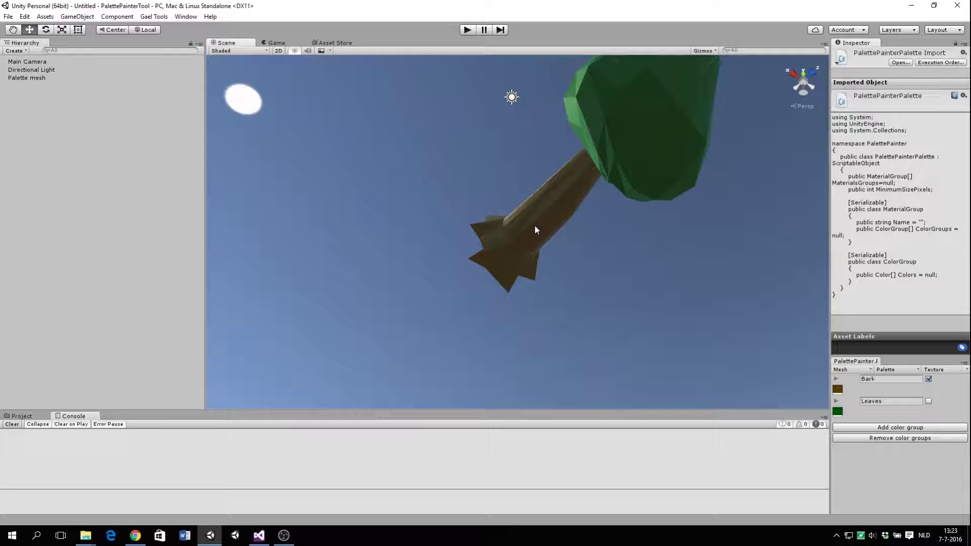
# Expand the Bark group and add a second color to it
pyautogui.click(806, 91)
pyautogui.moveTo(718, 117); pyautogui.dragTo(634, 72, button='middle')
pyautogui.click(803, 70)
pyautogui.click(803, 70)
pyautogui.keyDown('alt'); pyautogui.moveTo(529, 145); pyautogui.dragTo(577, 236); pyautogui.keyUp('alt')
pyautogui.scroll(5, 592, 202)
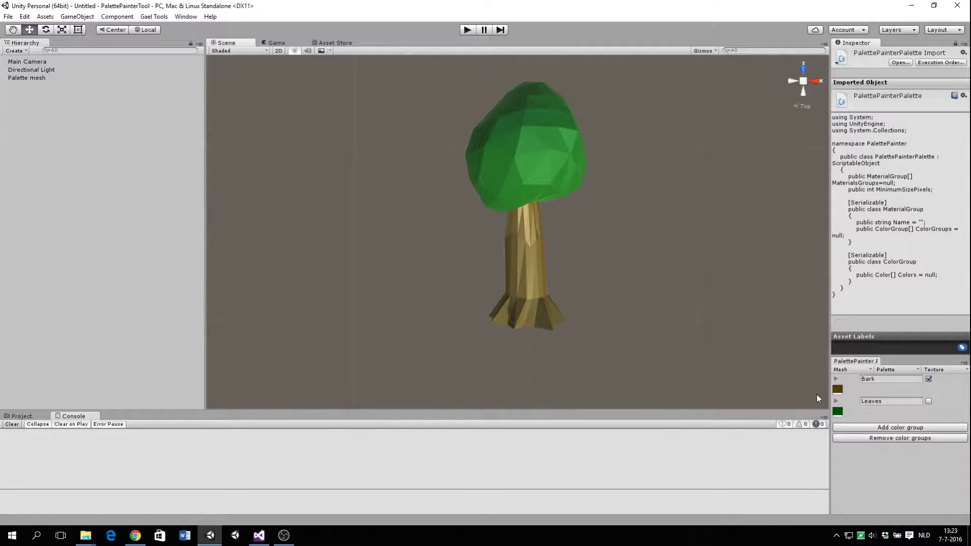
pyautogui.click(835, 379)
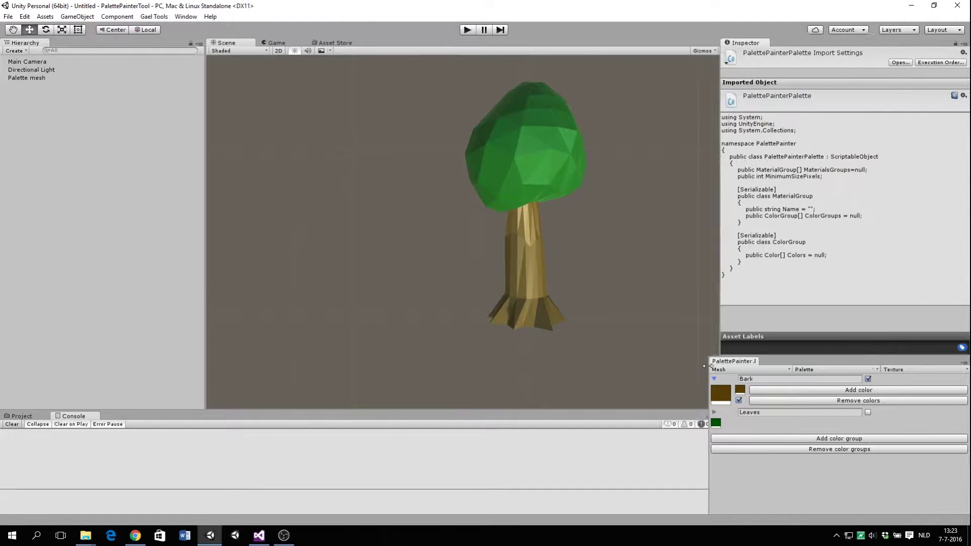
pyautogui.click(822, 391)
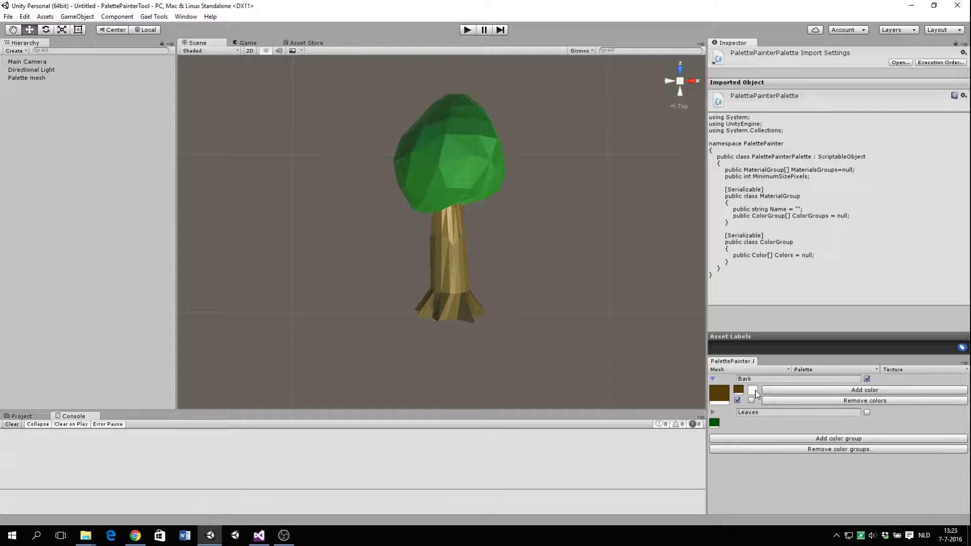
# Activate the second Bark color and set it to dark grey, hex 474747
pyautogui.click(751, 401)
pyautogui.click(754, 389)
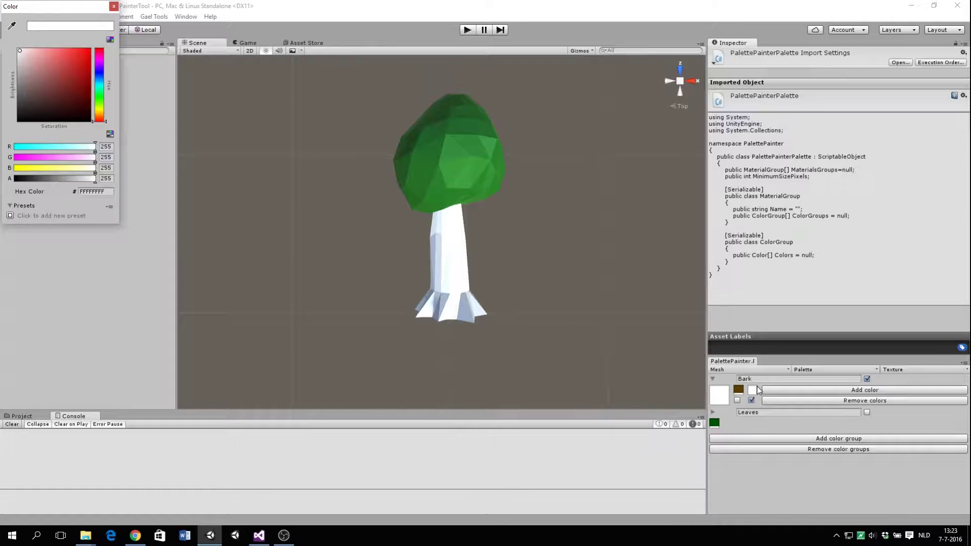
pyautogui.moveTo(12, 78); pyautogui.dragTo(6, 105)
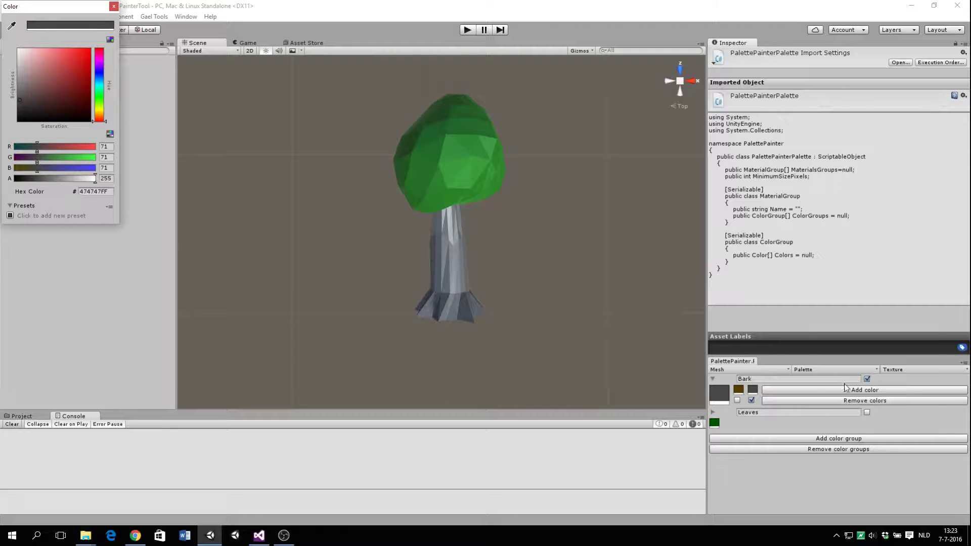
# Add a third color to the Bark group, set it to black, and activate it
pyautogui.click(847, 394)
pyautogui.click(767, 390)
pyautogui.moveTo(62, 65); pyautogui.dragTo(10, 187)
pyautogui.click(765, 400)
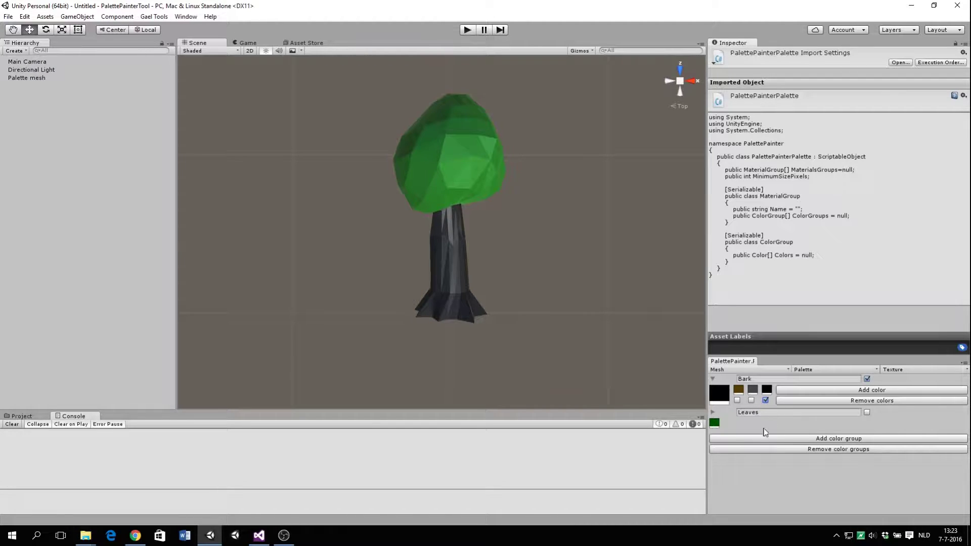
# Expand the Leaves group, add a second color, activate it, and set it to dark orange
pyautogui.click(713, 413)
pyautogui.click(792, 424)
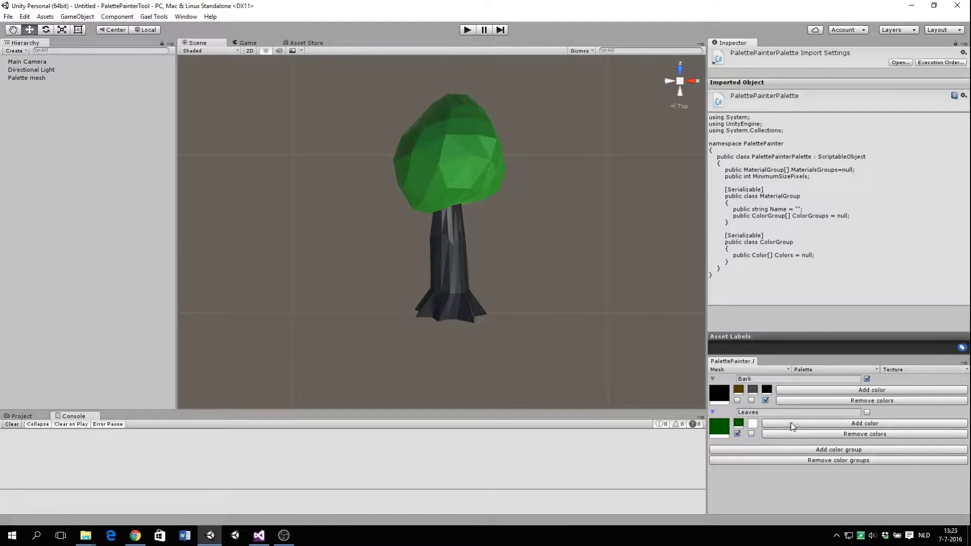
pyautogui.click(753, 425)
pyautogui.click(100, 113)
pyautogui.moveTo(58, 68); pyautogui.dragTo(141, 38)
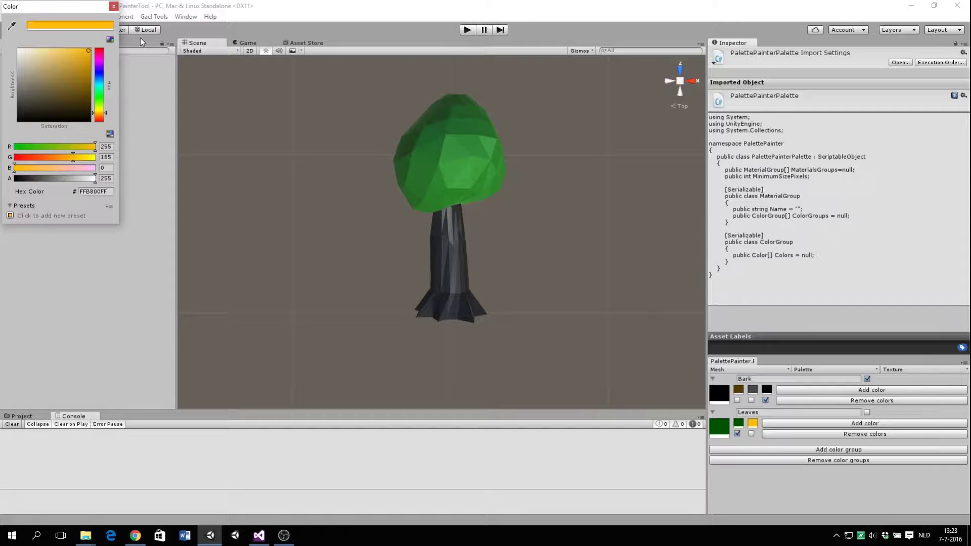
pyautogui.click(751, 433)
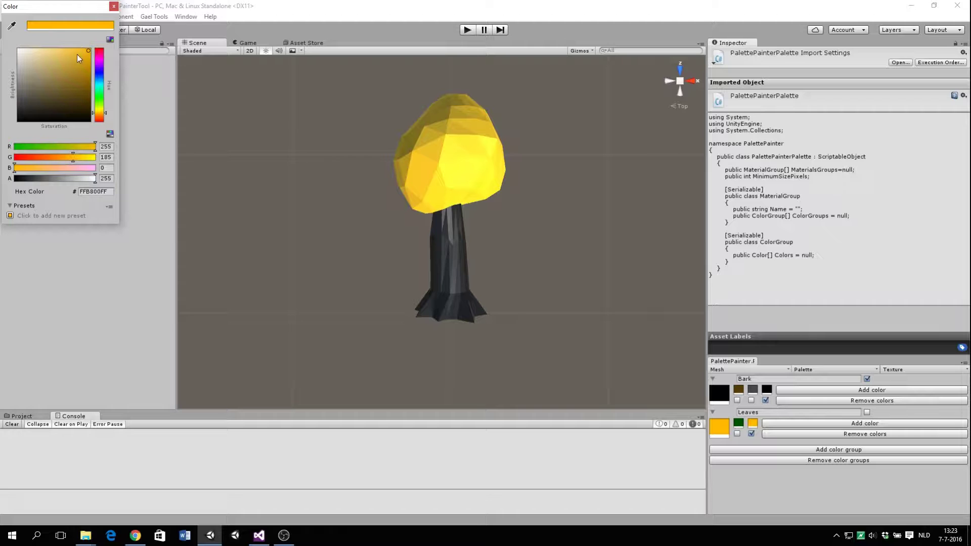
pyautogui.moveTo(105, 113); pyautogui.dragTo(108, 119)
pyautogui.moveTo(67, 57); pyautogui.dragTo(86, 75)
# Preview the grey and brown Bark colors on the trunk, then reactivate black
pyautogui.click(750, 401)
pyautogui.click(737, 401)
pyautogui.click(752, 400)
pyautogui.click(765, 401)
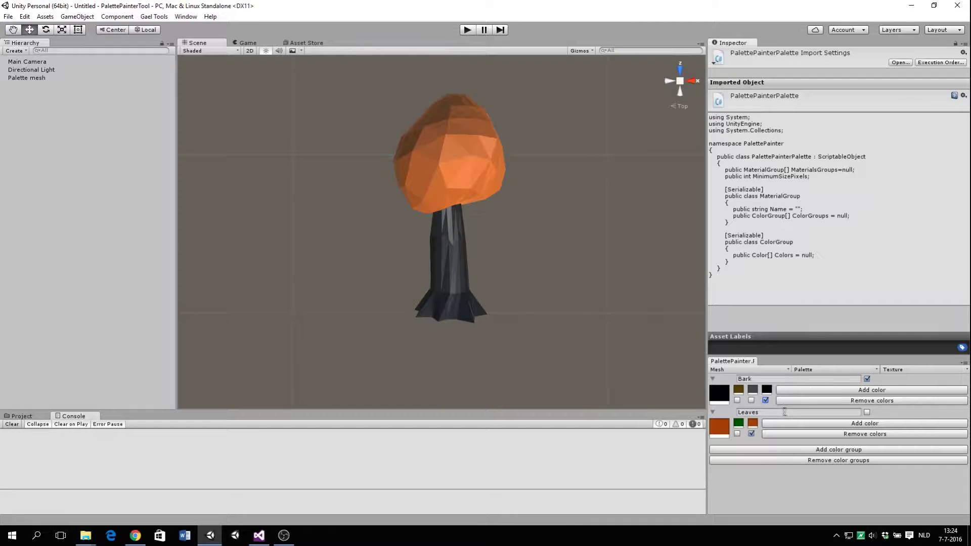
# Add a third color to the Leaves group, activate it, and set it to dark blue, RGB 15, 6, 129
pyautogui.click(789, 424)
pyautogui.click(768, 425)
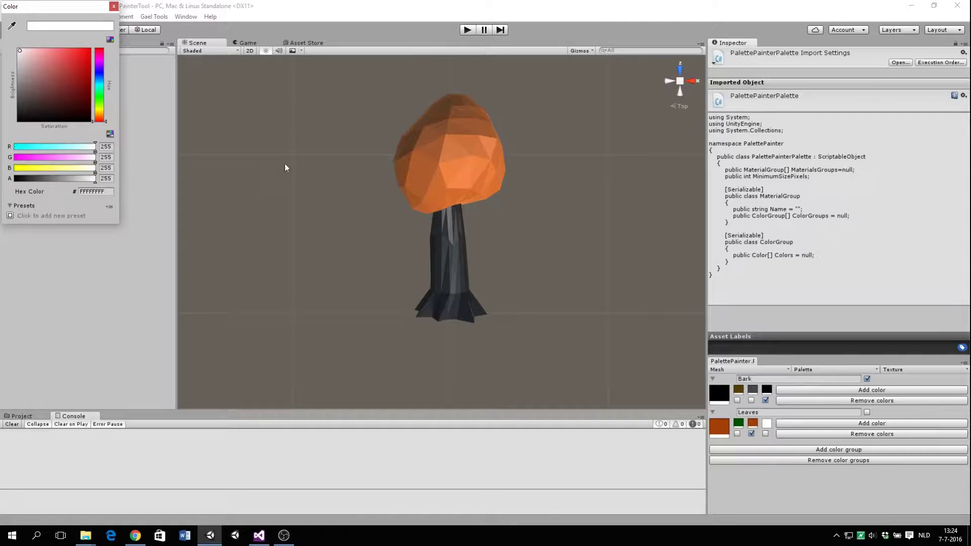
pyautogui.moveTo(104, 84); pyautogui.dragTo(103, 36)
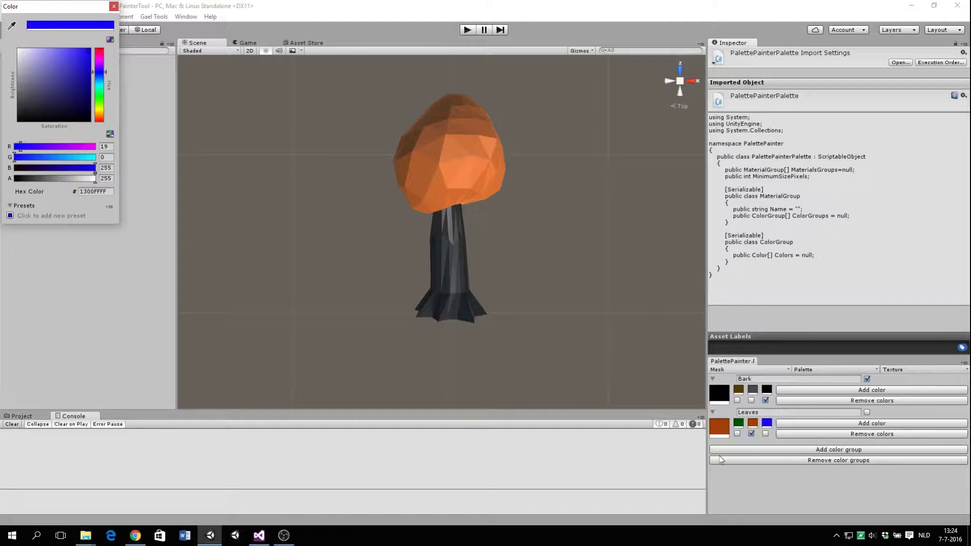
pyautogui.click(765, 433)
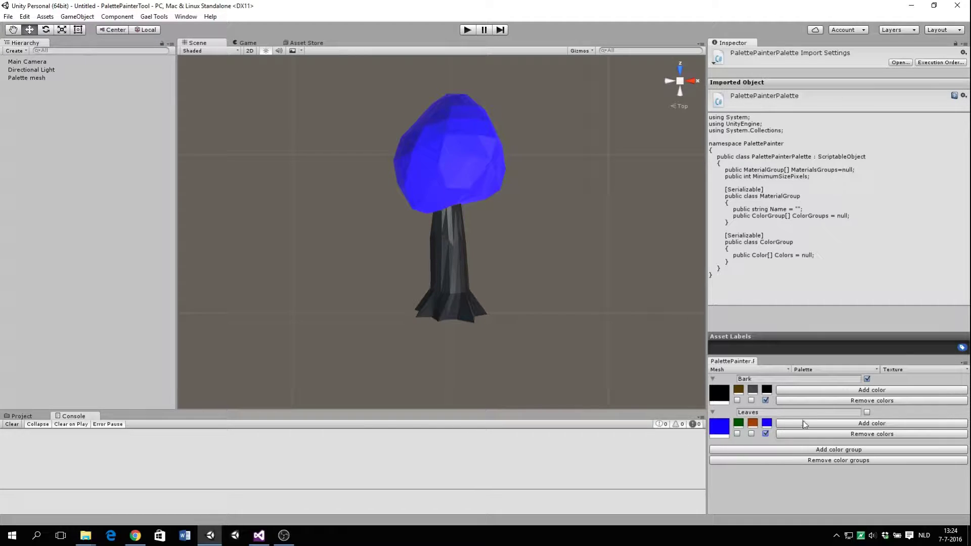
pyautogui.click(766, 423)
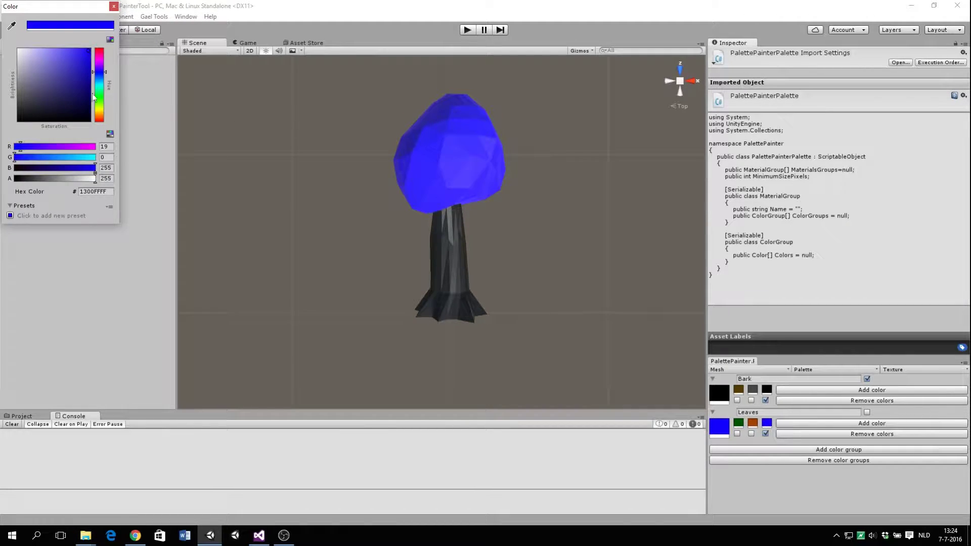
pyautogui.moveTo(79, 74)
pyautogui.mouseDown()
pyautogui.moveTo(70, 83)
pyautogui.moveTo(86, 88)
pyautogui.mouseUp()
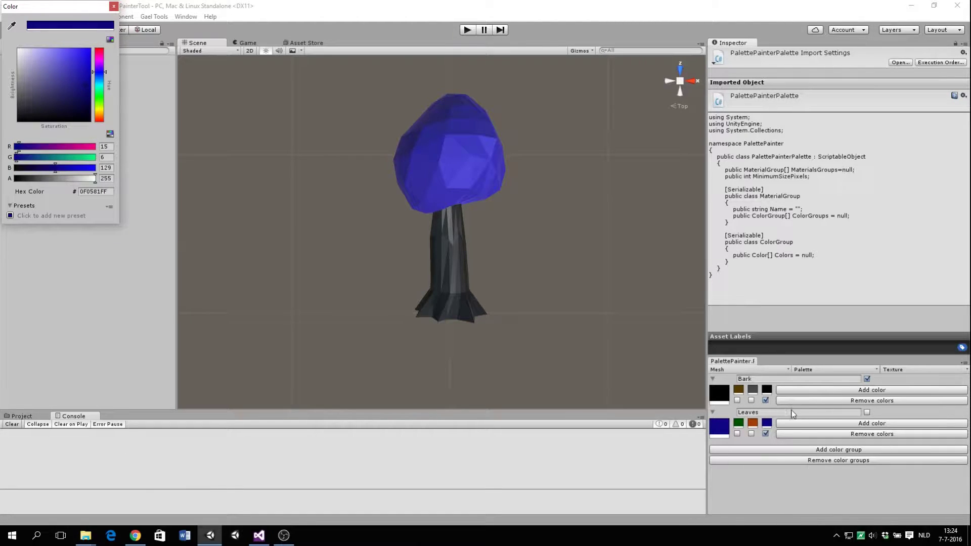
# Add a fourth color to the Leaves group, activate it, and set it to dark red, hex 9F0000
pyautogui.click(801, 425)
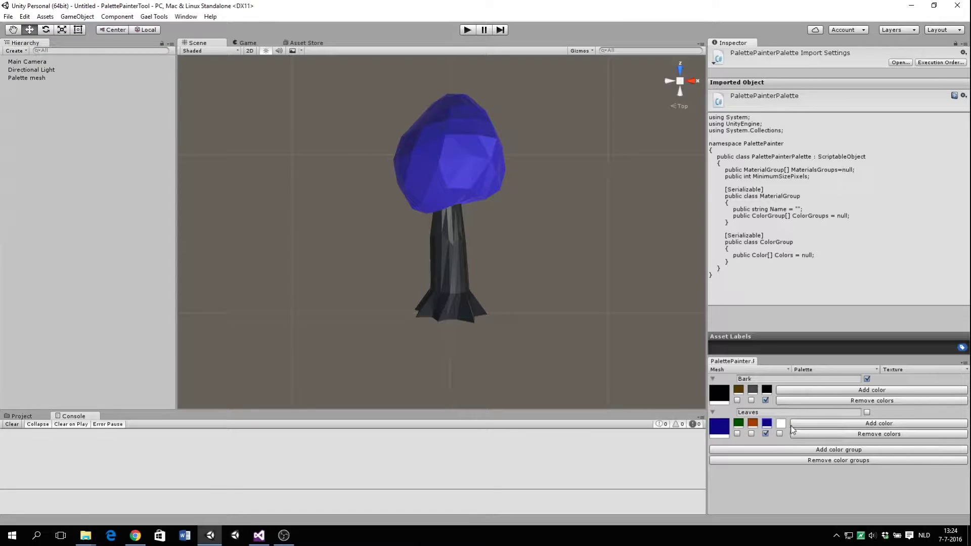
pyautogui.click(780, 434)
pyautogui.click(781, 422)
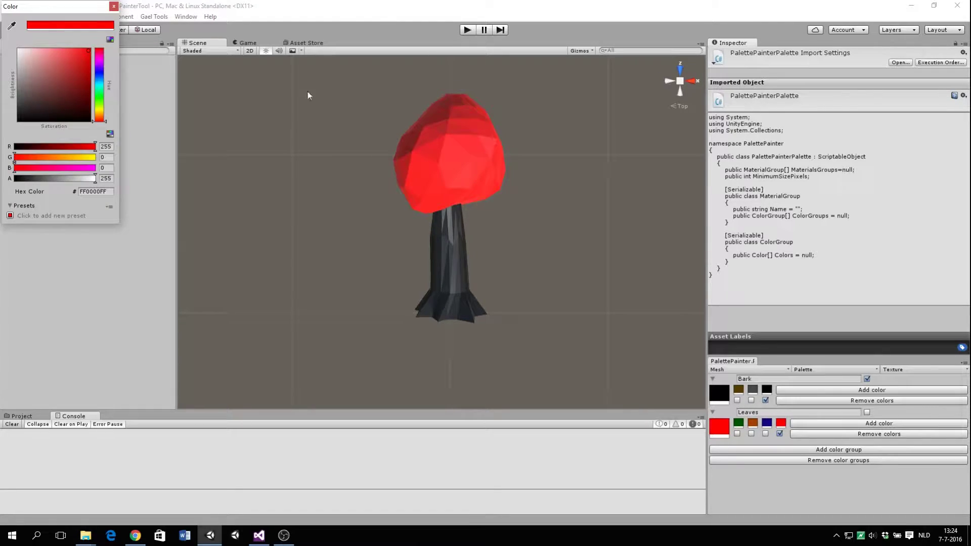
pyautogui.moveTo(92, 68); pyautogui.dragTo(97, 76)
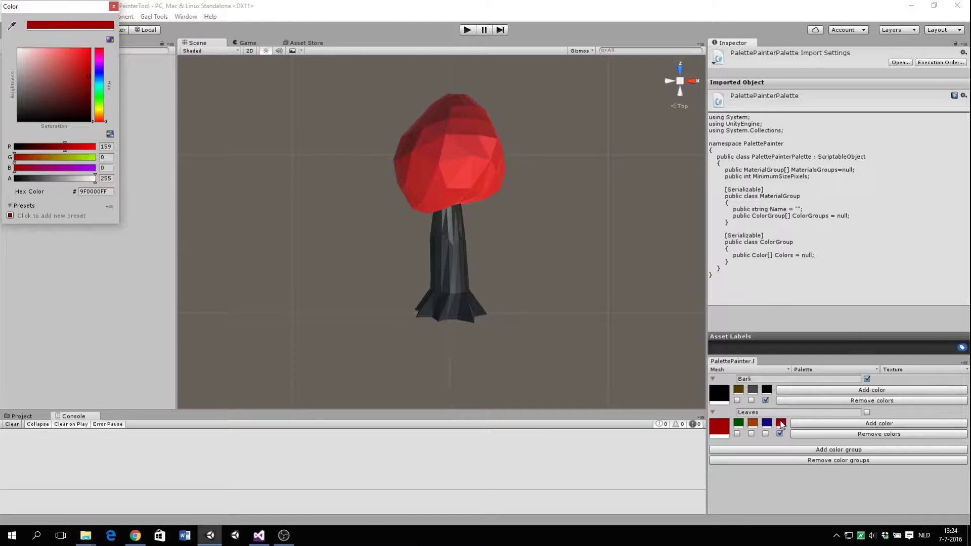
# Remove the dark blue color from the Leaves group and stop removing colors
pyautogui.click(813, 436)
pyautogui.click(766, 435)
pyautogui.click(814, 435)
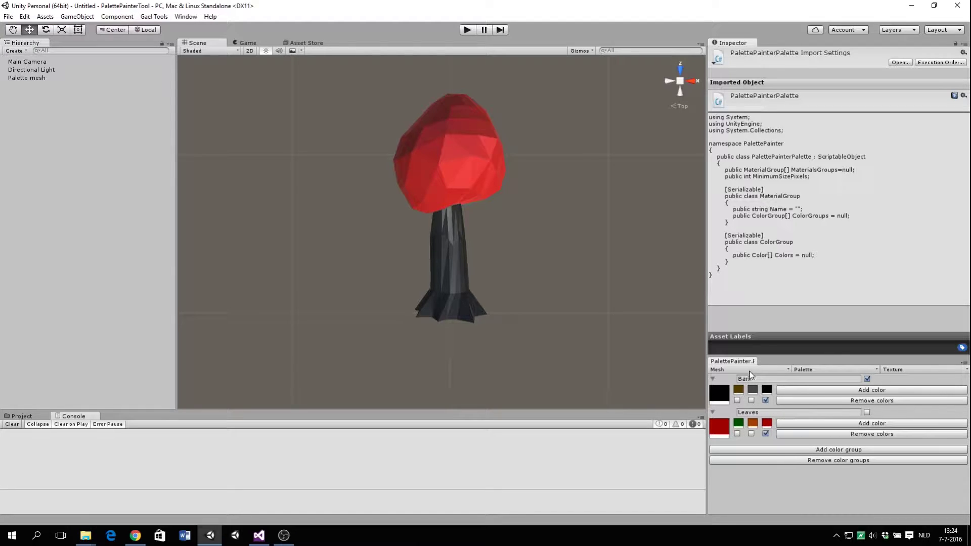
# Save the palette in the Assets folder as TreePalette
pyautogui.click(834, 370)
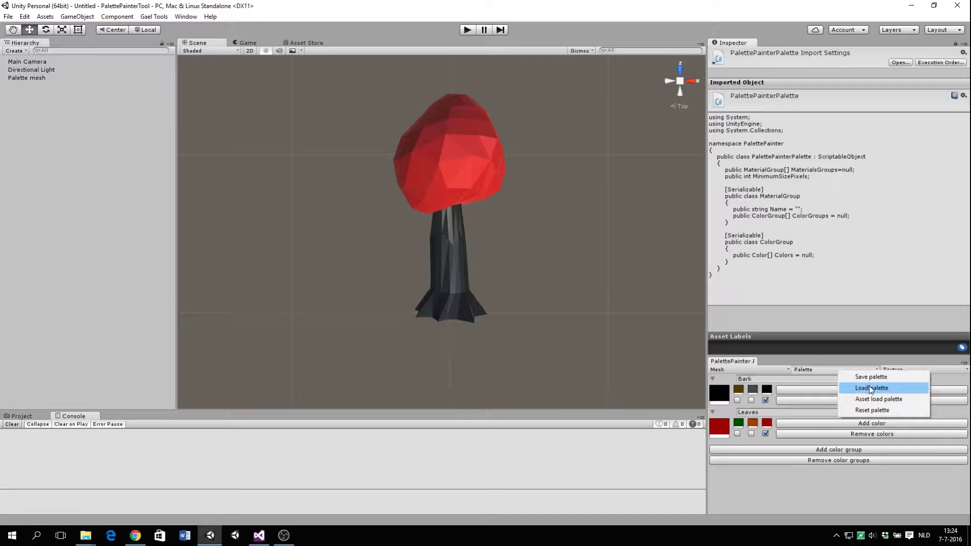
pyautogui.click(875, 375)
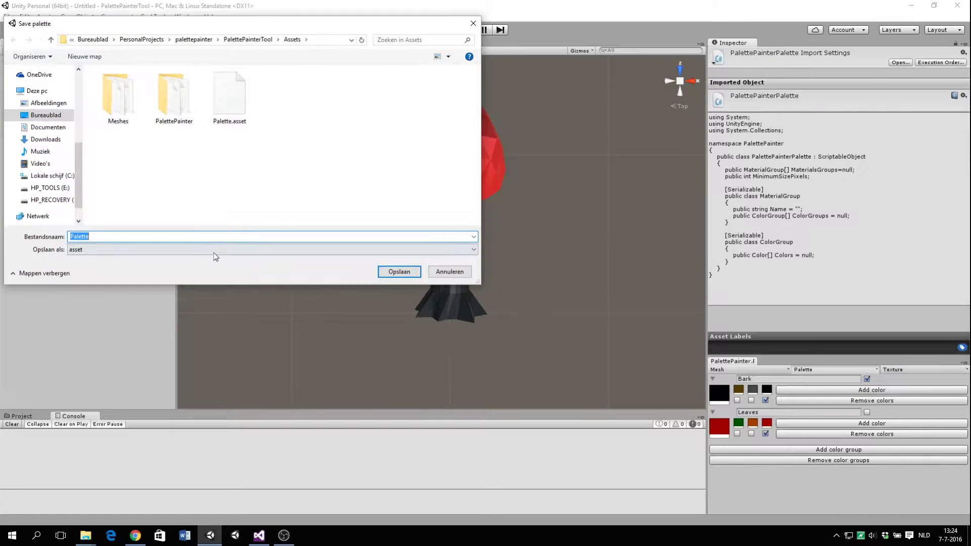
pyautogui.write('TreePa')
pyautogui.press('Return')
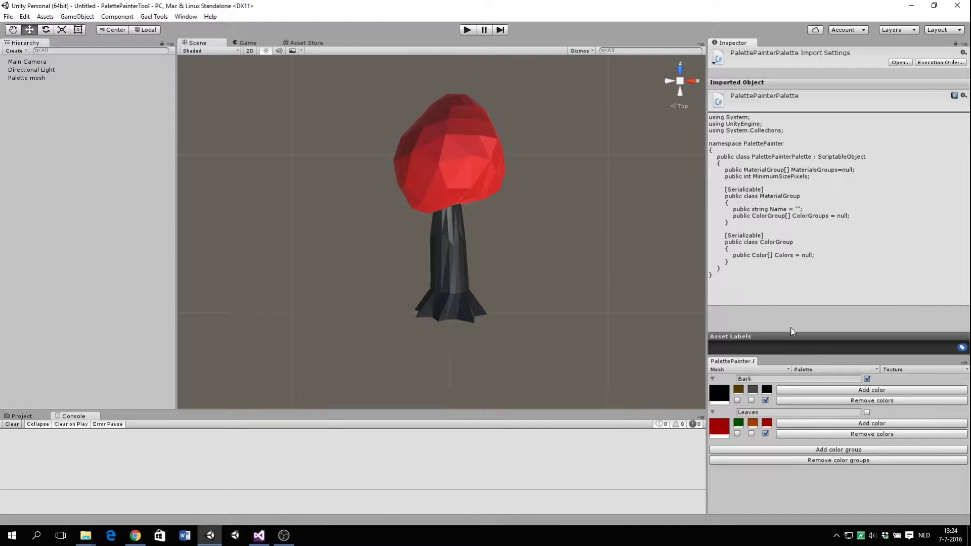
# Save the painted mesh in the Assets folder as PaintedTree
pyautogui.click(787, 369)
pyautogui.click(803, 376)
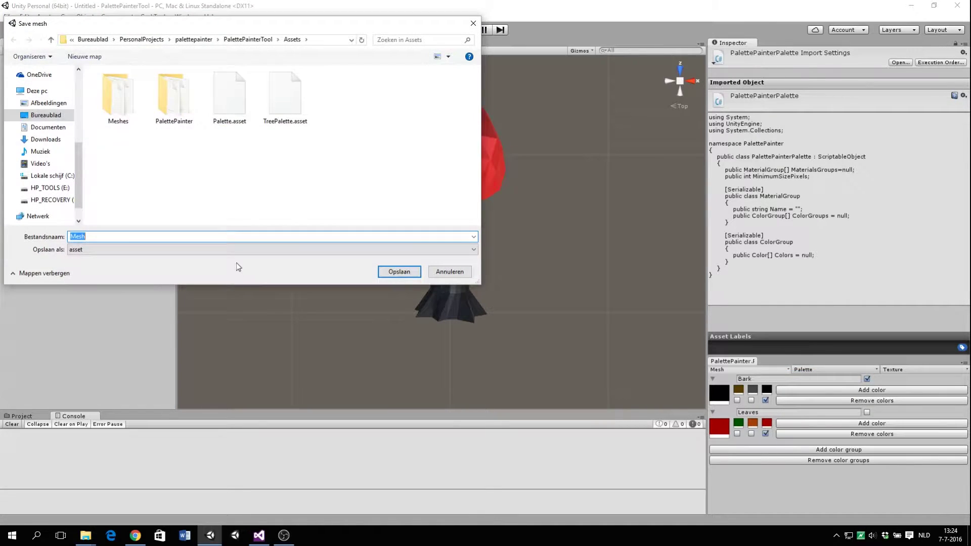
pyautogui.write('PaintedTree')
pyautogui.press('Return')
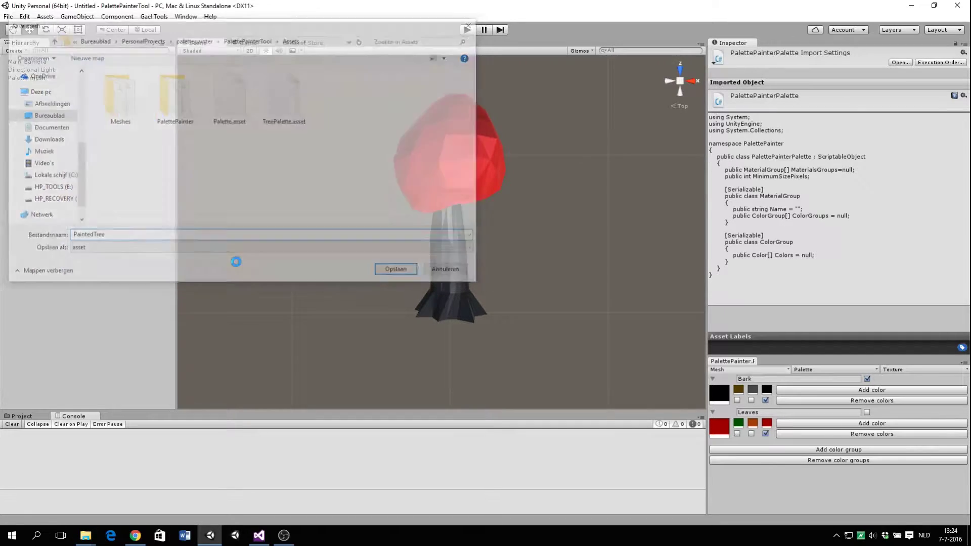
# Save the palette texture as a PNG named BlackwoodedRedTree in the Assets folder
pyautogui.click(916, 368)
pyautogui.click(915, 375)
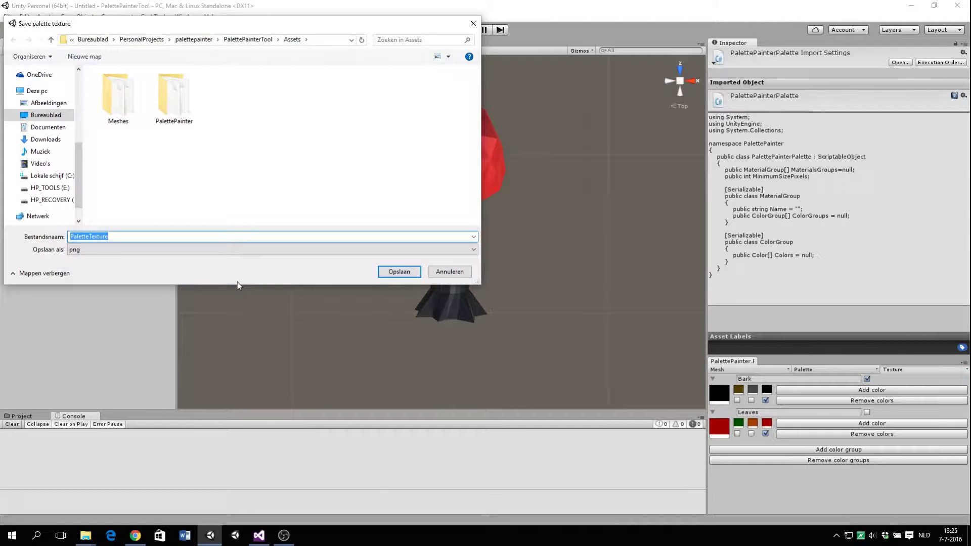
pyautogui.write('Paint')
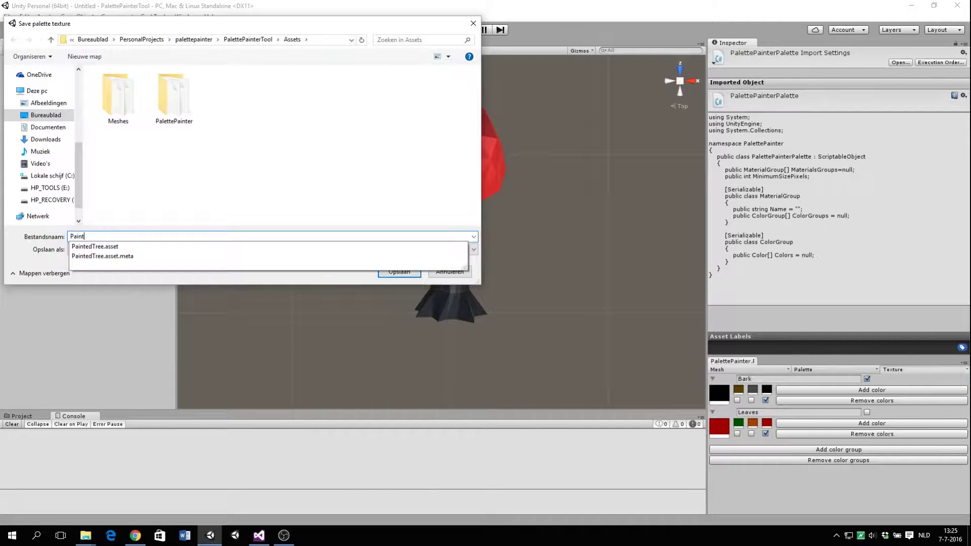
pyautogui.press('BackSpace')
pyautogui.press('BackSpace')
pyautogui.press('BackSpace')
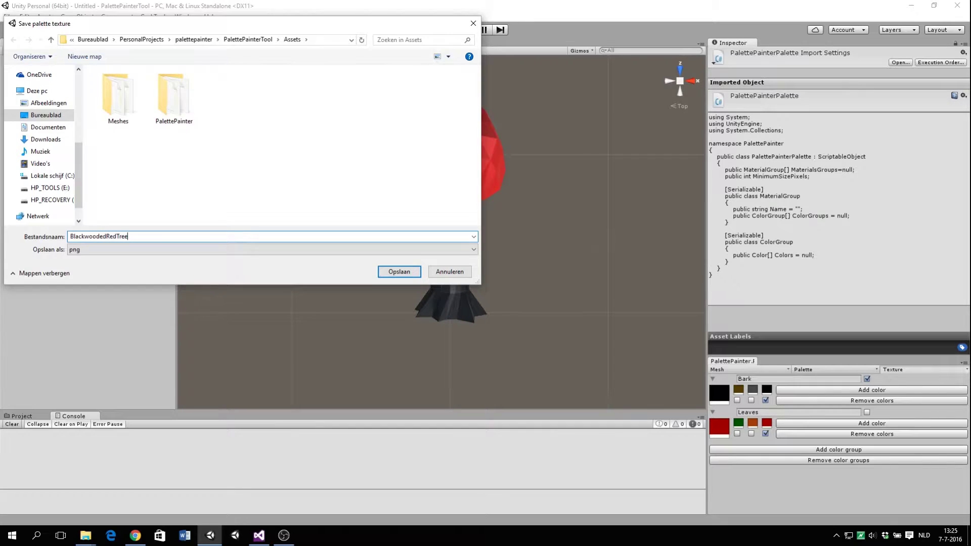
pyautogui.press('Return')
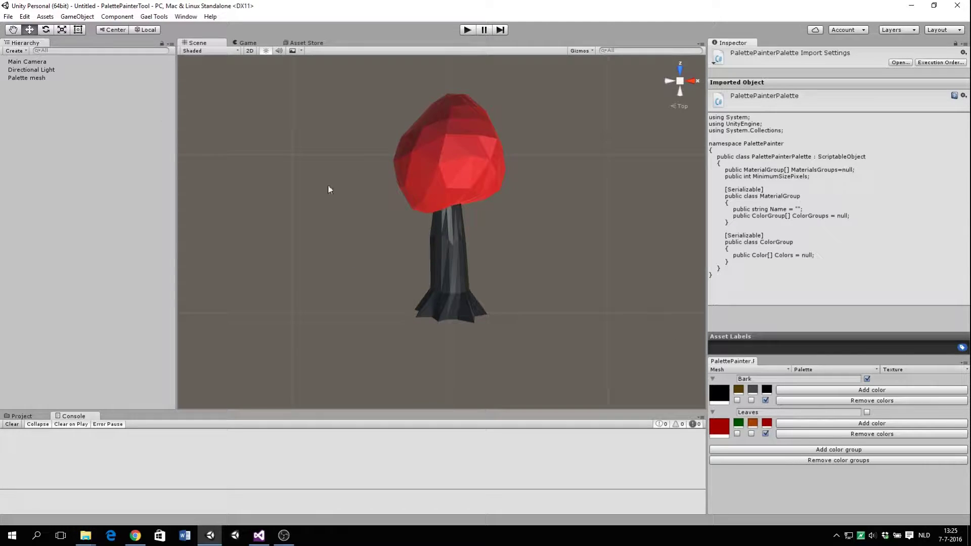
# Remove the mesh from the painter and reset the palette, confirming both actions
pyautogui.click(777, 370)
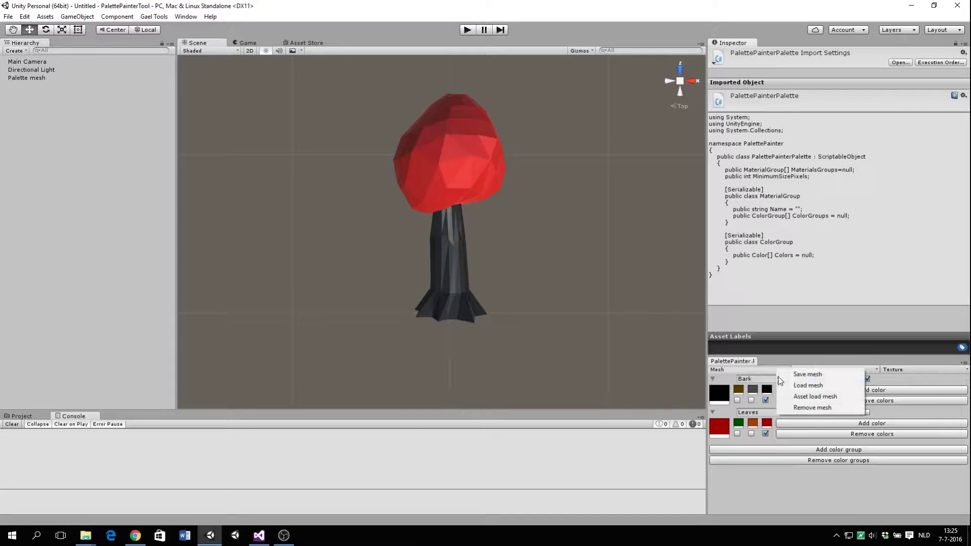
pyautogui.click(797, 408)
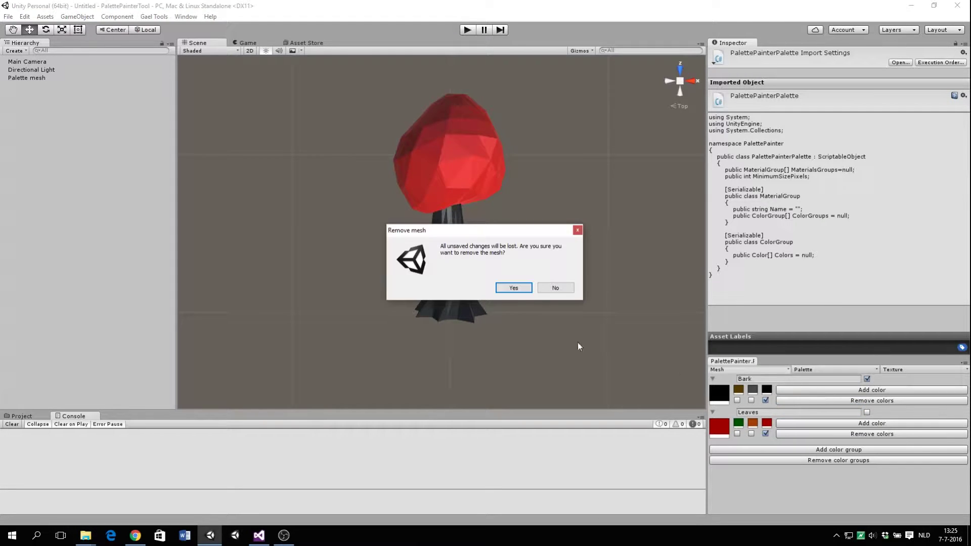
pyautogui.click(519, 286)
pyautogui.click(860, 369)
pyautogui.click(890, 409)
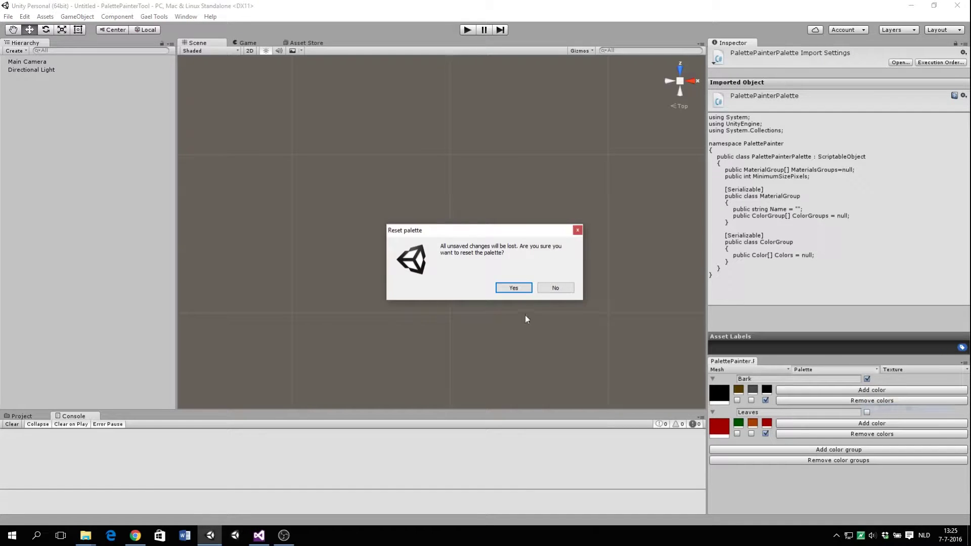
pyautogui.click(518, 288)
# Show the project's Assets folder in an enlarged view and add the PaintedTree mesh to the scene hierarchy
pyautogui.click(22, 111)
pyautogui.rightClick(22, 120)
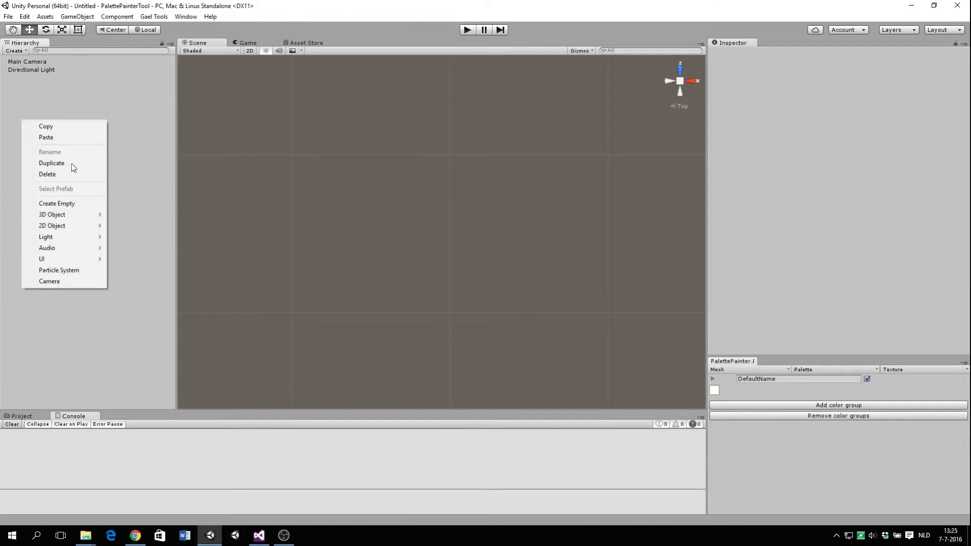
pyautogui.click(19, 416)
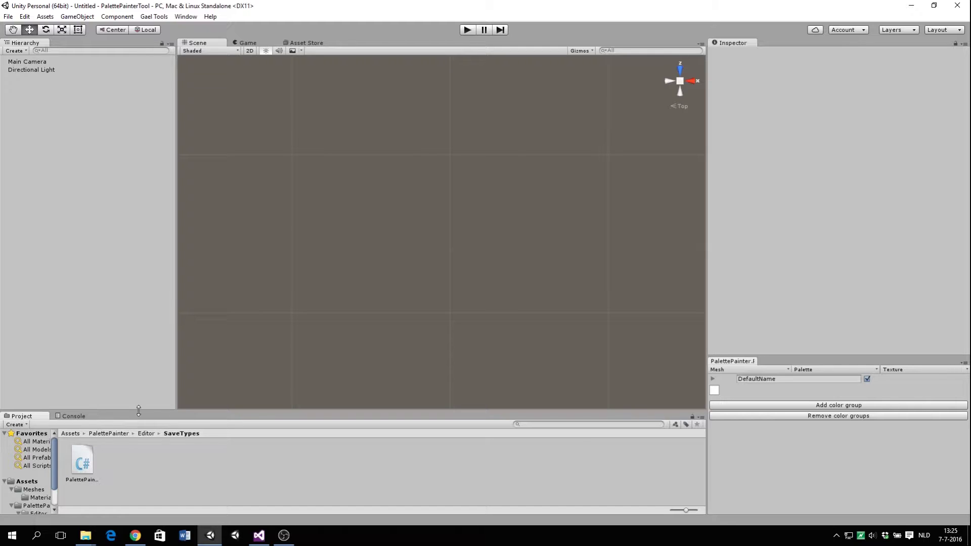
pyautogui.moveTo(144, 410); pyautogui.dragTo(143, 356)
pyautogui.click(26, 427)
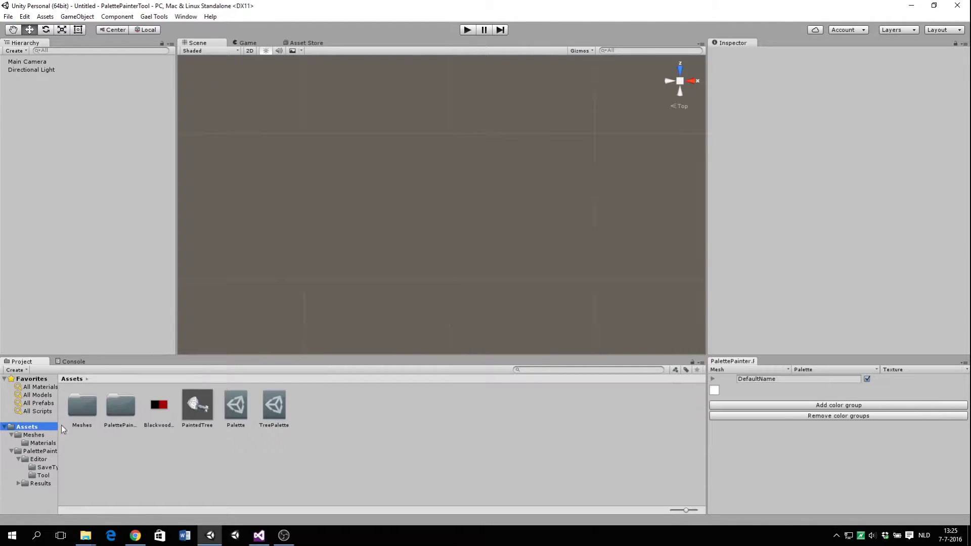
pyautogui.click(204, 408)
pyautogui.moveTo(204, 405); pyautogui.dragTo(92, 250)
# Create a new material named Tree in the Assets folder
pyautogui.rightClick(383, 429)
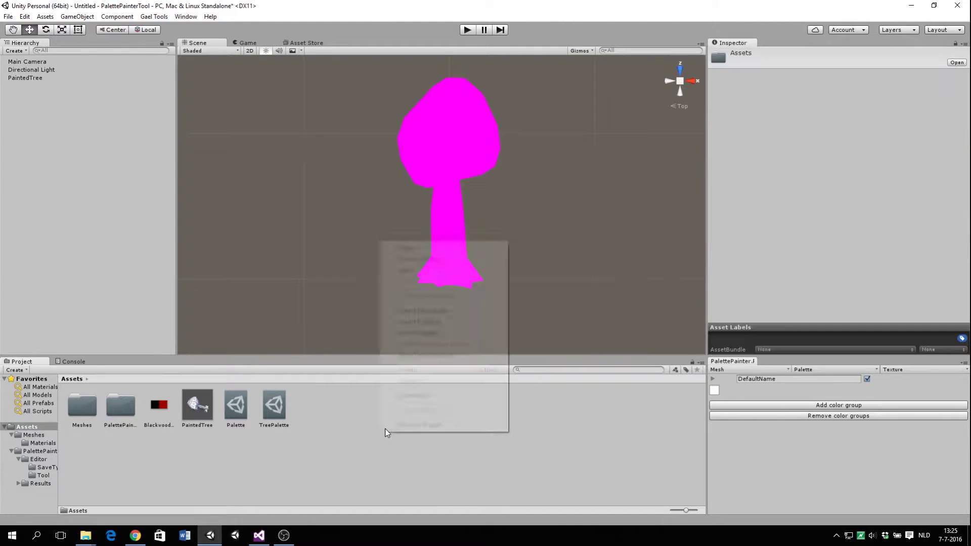
pyautogui.moveTo(444, 251)
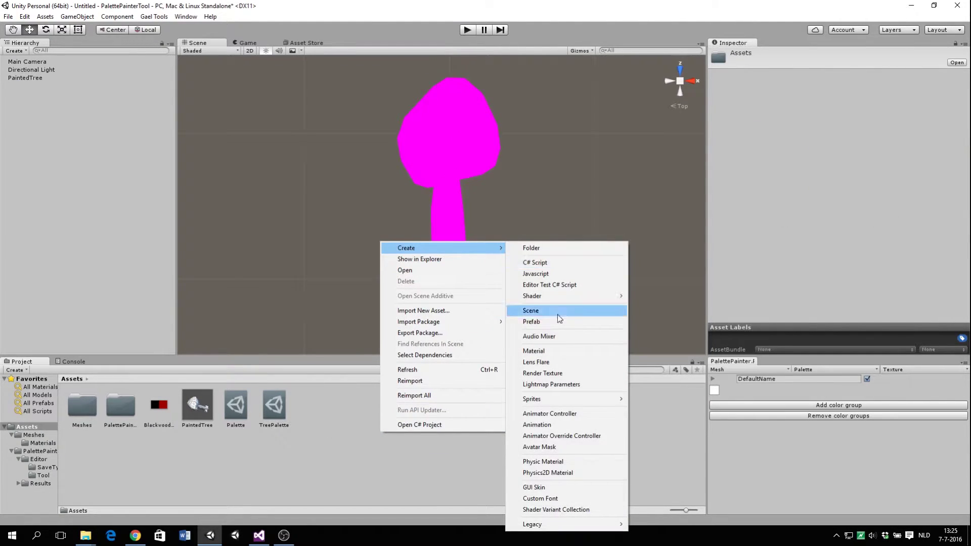
pyautogui.click(556, 351)
pyautogui.write('Tree')
pyautogui.press('Return')
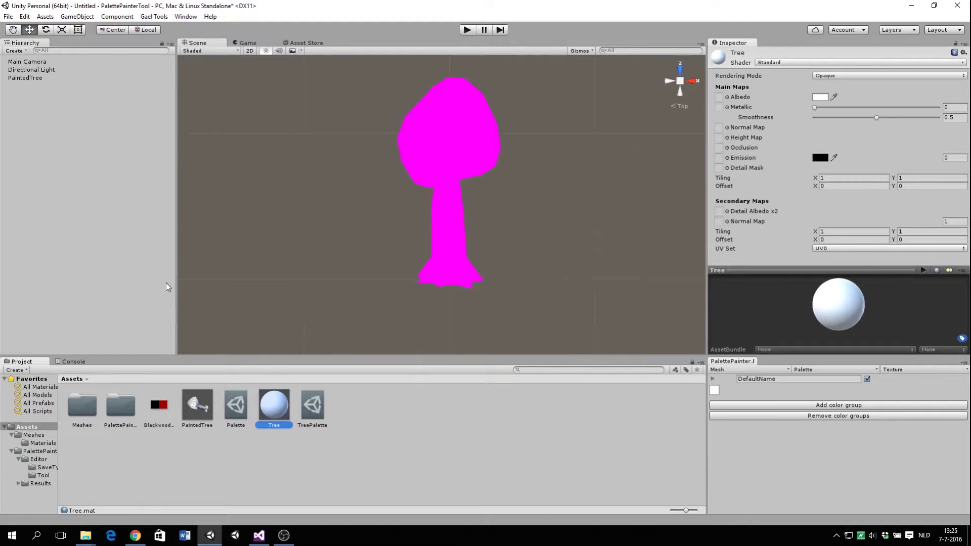
# Apply the Tree material to the tree in the scene and assign the BlackwoodedRedTree texture as its albedo map
pyautogui.moveTo(266, 400); pyautogui.dragTo(458, 179)
pyautogui.moveTo(161, 407); pyautogui.dragTo(727, 100)
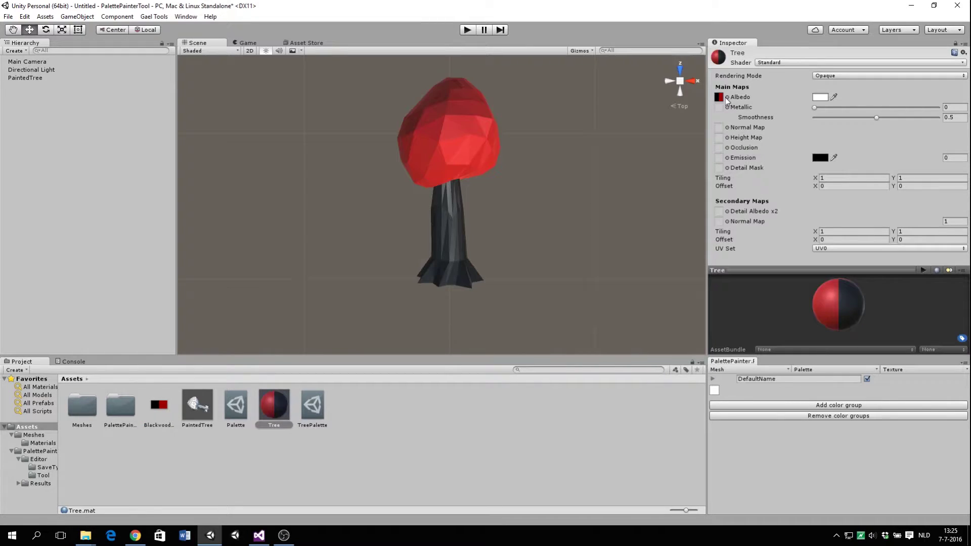
pyautogui.moveTo(581, 131); pyautogui.dragTo(575, 130, button='middle')
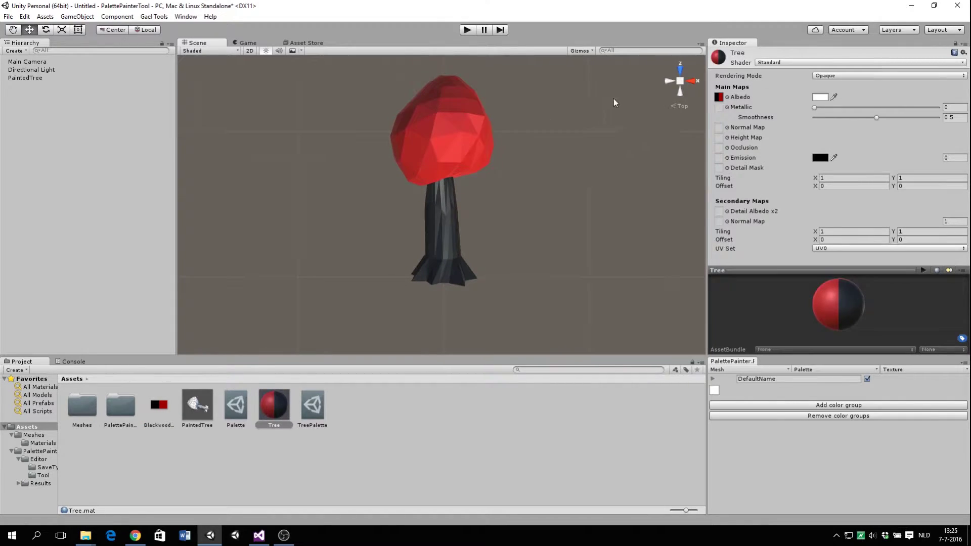
# Examine the textured tree in the scene from several sides and finish in a close top view
pyautogui.click(699, 81)
pyautogui.keyDown('alt'); pyautogui.moveTo(520, 233); pyautogui.dragTo(441, 198); pyautogui.keyUp('alt')
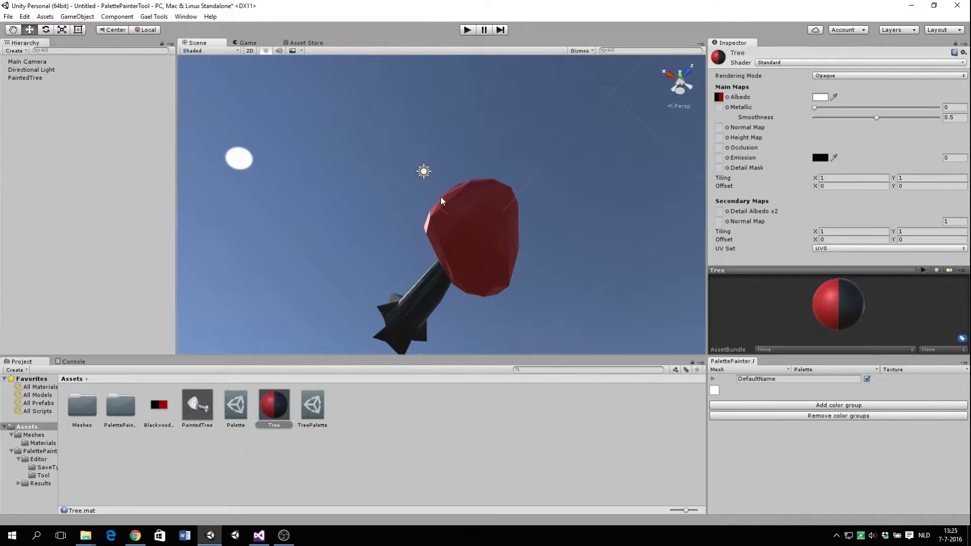
pyautogui.keyDown('alt'); pyautogui.moveTo(464, 256); pyautogui.dragTo(440, 254); pyautogui.keyUp('alt')
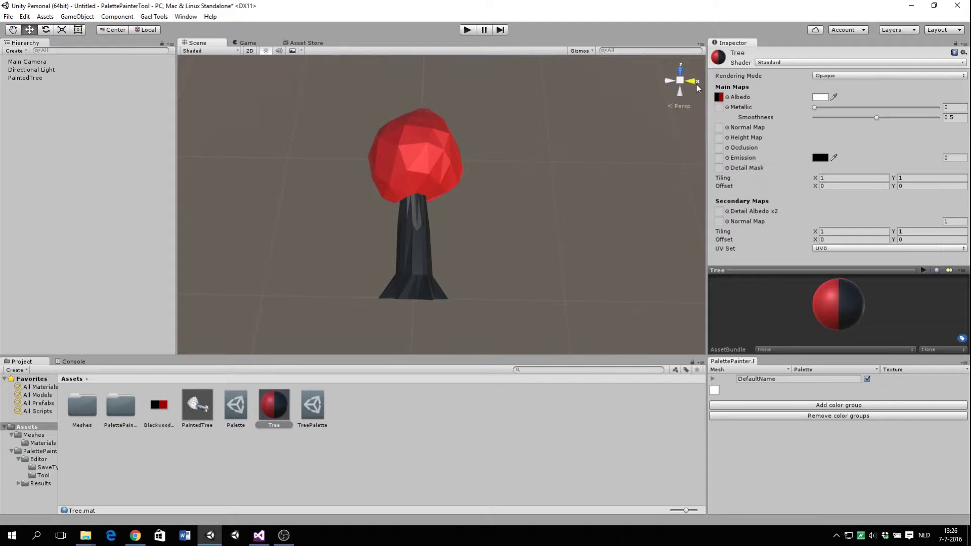
pyautogui.click(696, 82)
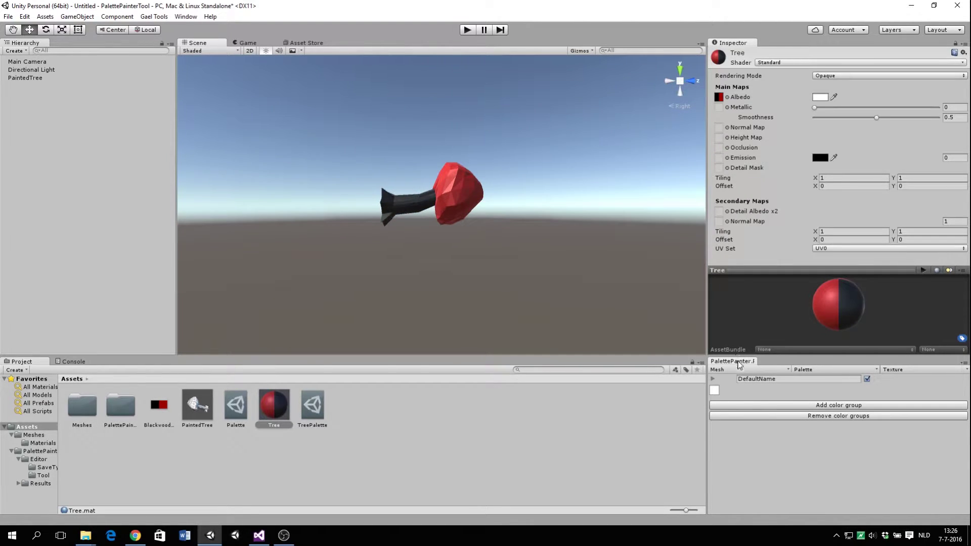
pyautogui.click(680, 69)
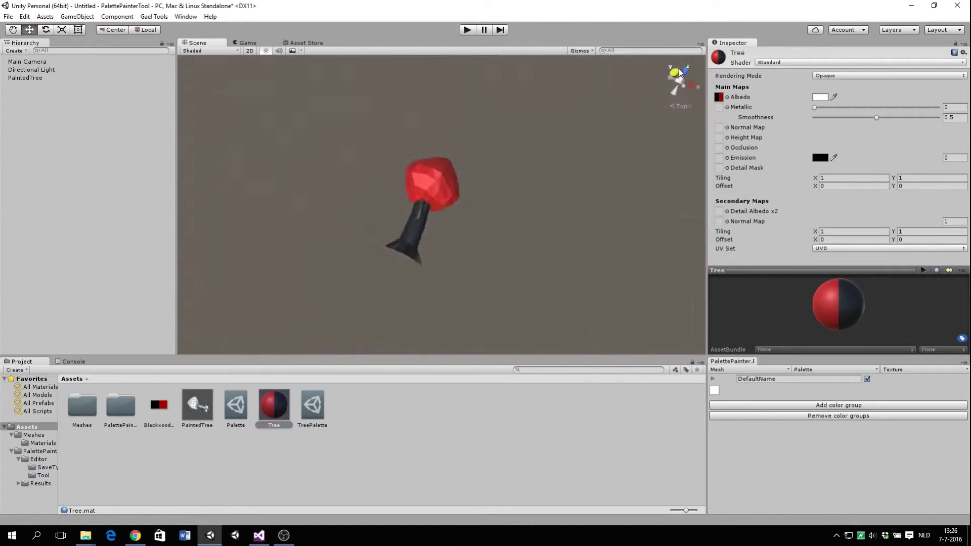
pyautogui.click(680, 69)
pyautogui.click(680, 69)
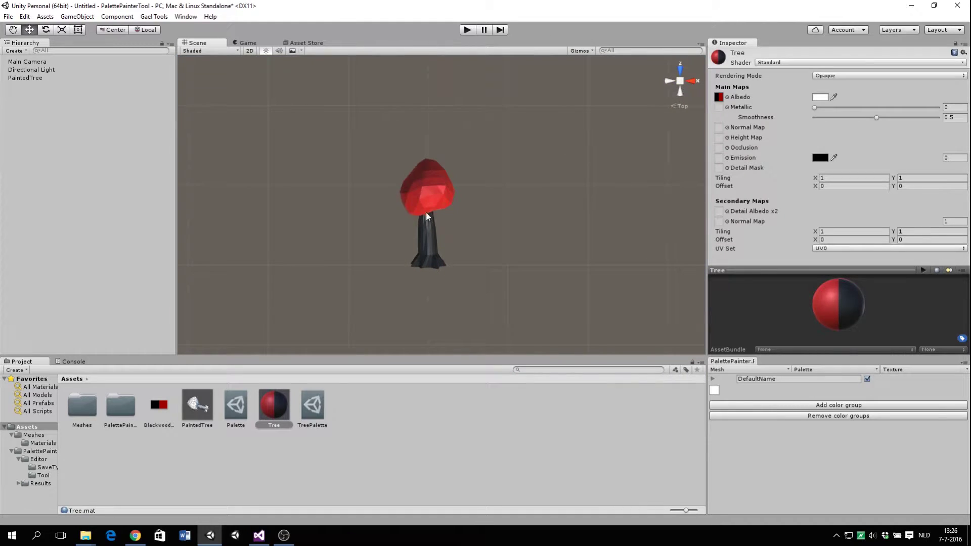
pyautogui.scroll(5, 436, 189)
pyautogui.press('w')
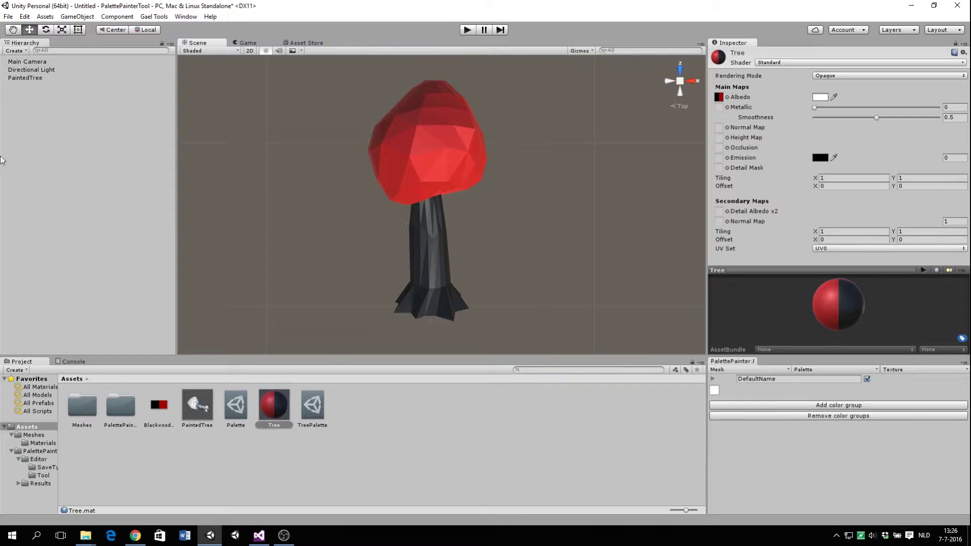
# Delete the PaintedTree object from the scene
pyautogui.click(39, 76)
pyautogui.press('Delete')
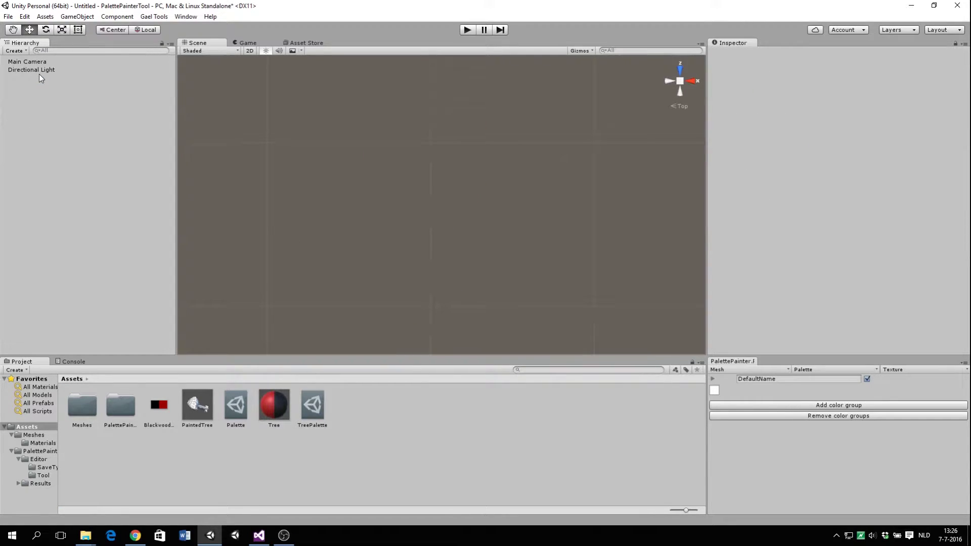
# Load the palette from the TreePalette.asset file and expand its Bark and Leaves color groups
pyautogui.click(829, 370)
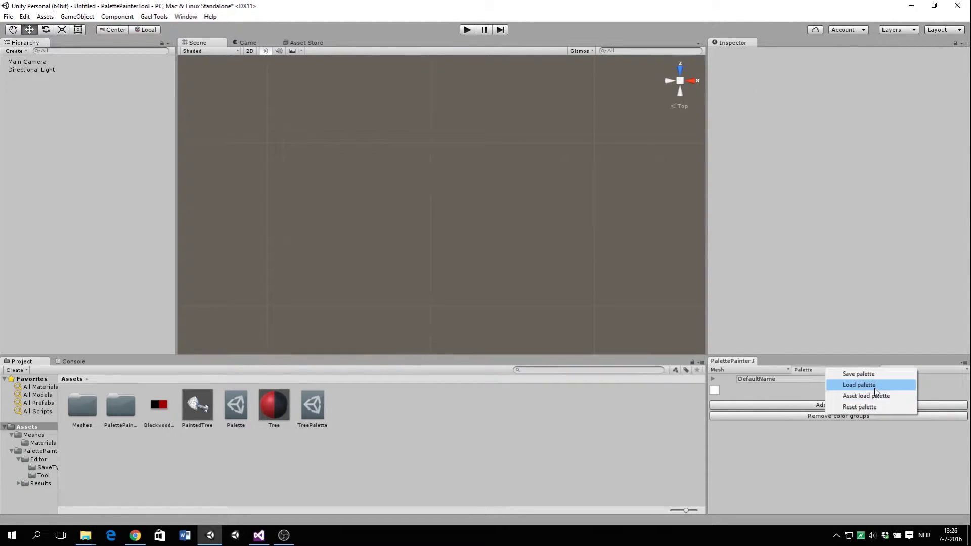
pyautogui.click(856, 385)
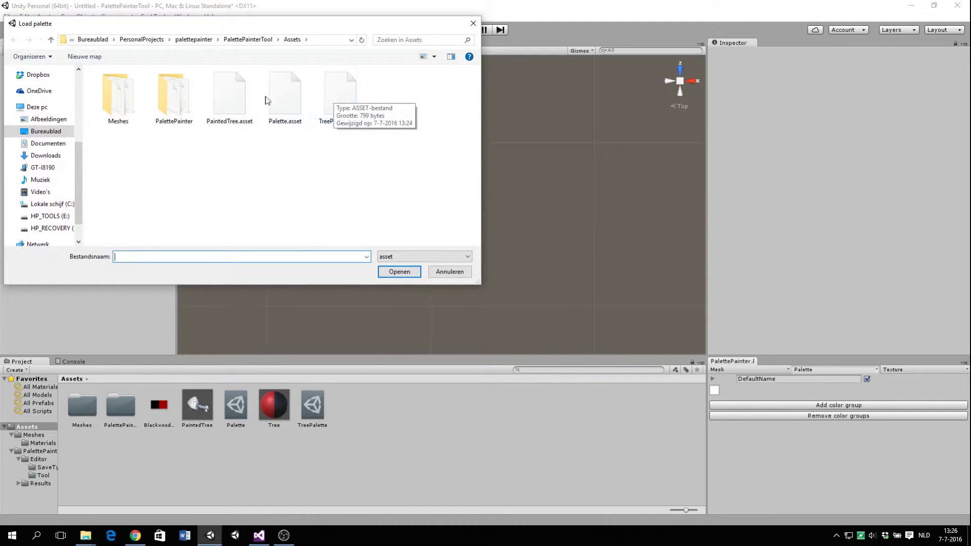
pyautogui.doubleClick(334, 98)
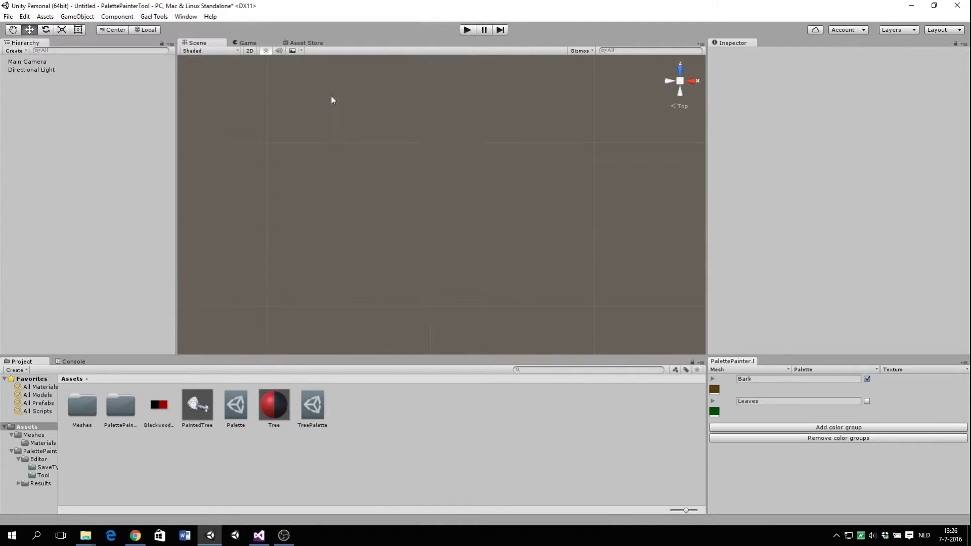
pyautogui.click(713, 379)
pyautogui.click(713, 413)
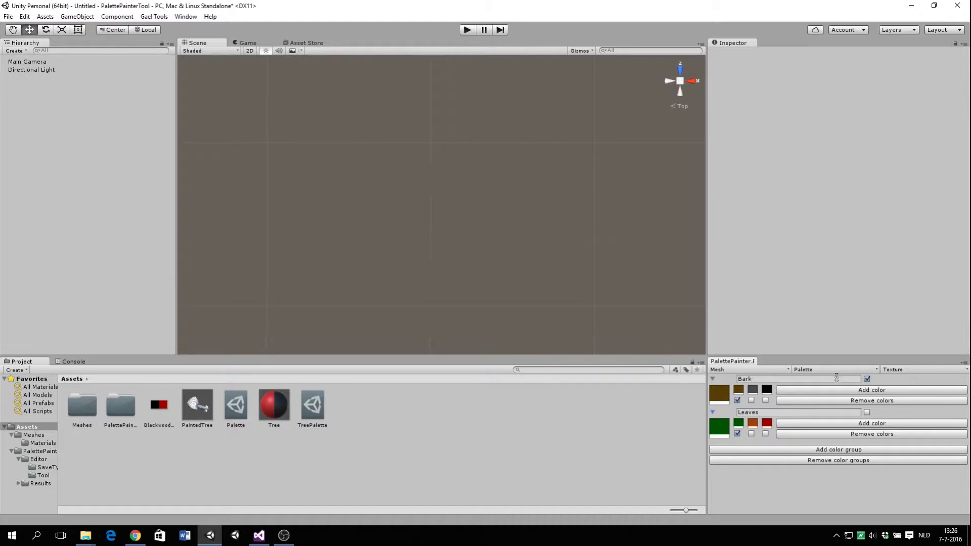
# Load the second of the two palettes named TreePalette as a project asset into the painter
pyautogui.click(851, 370)
pyautogui.click(876, 402)
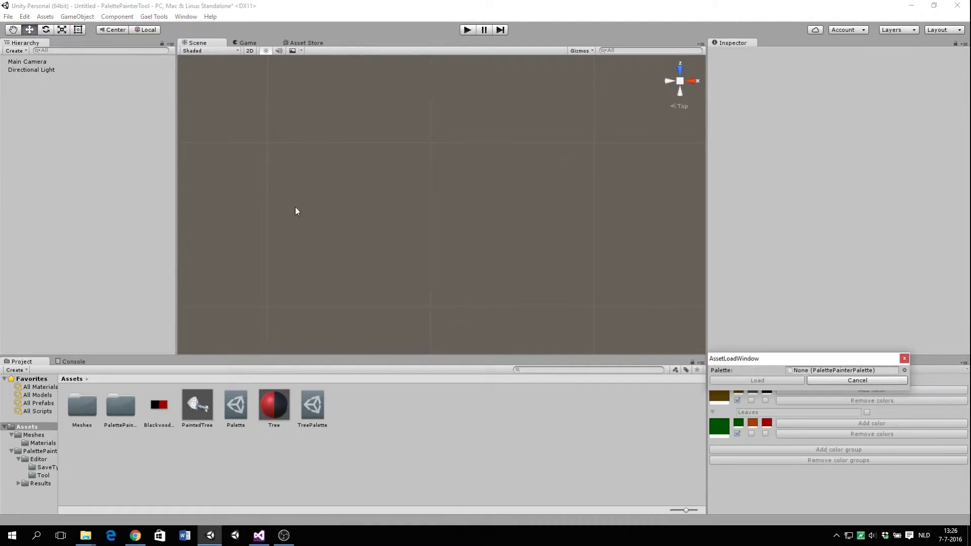
pyautogui.click(904, 371)
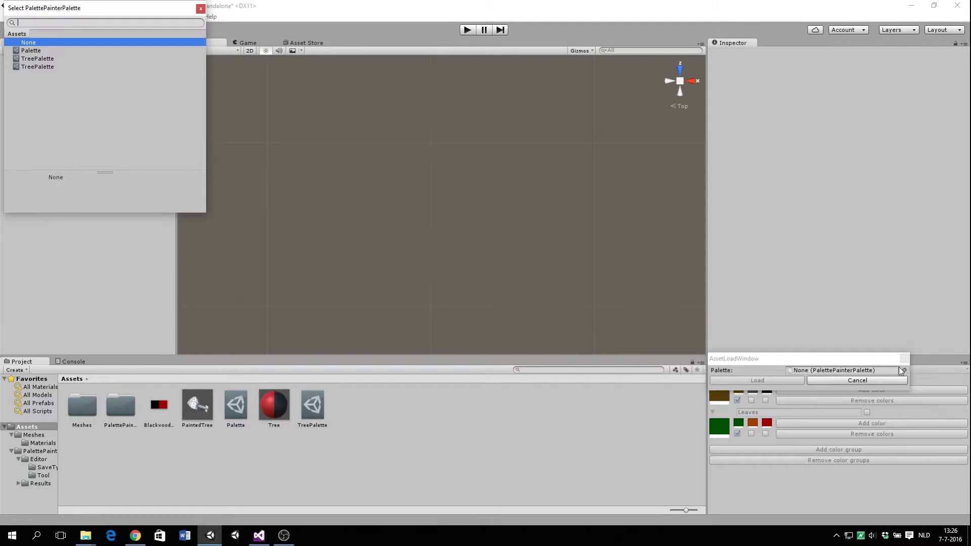
pyautogui.doubleClick(53, 66)
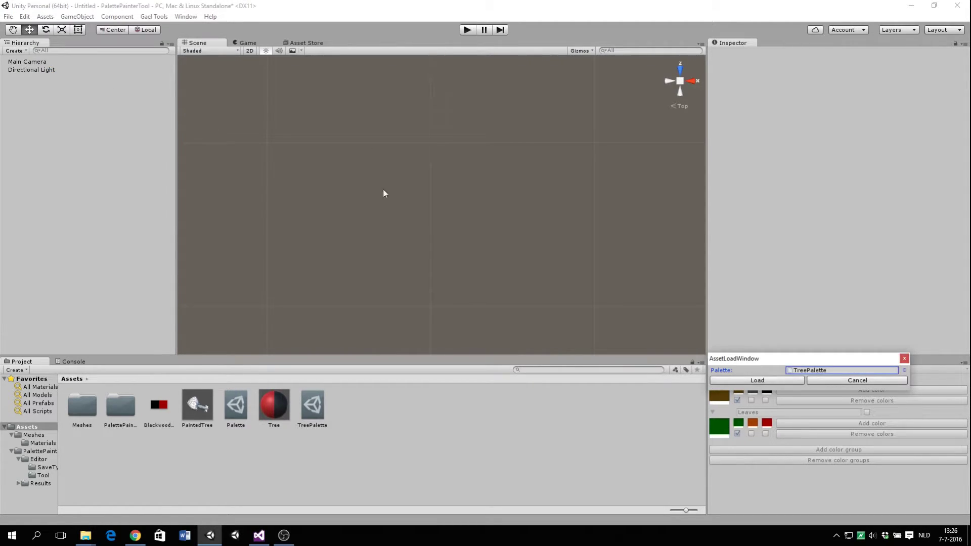
pyautogui.click(757, 380)
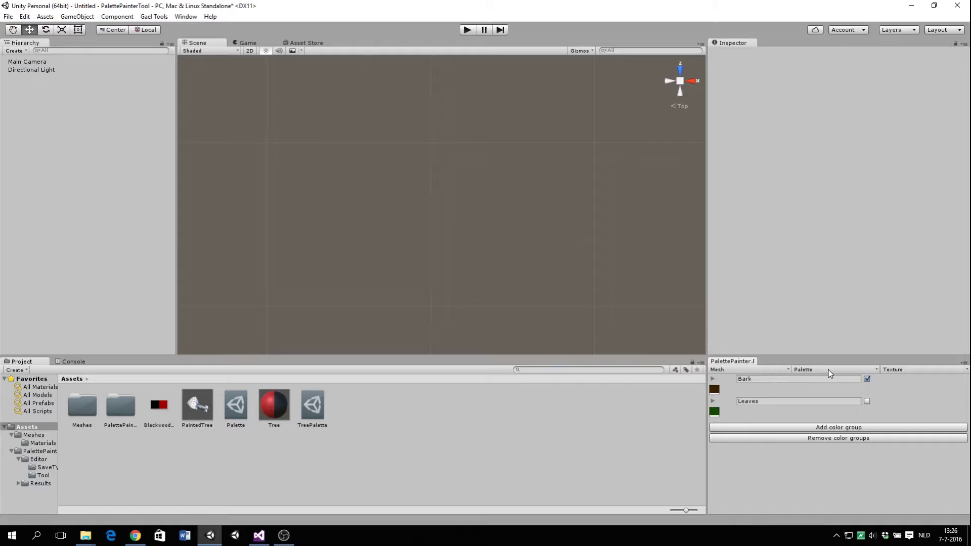
# Load Assets/TreePalette.asset as the palette through asset loading and expand the Bark and Leaves color groups
pyautogui.click(830, 373)
pyautogui.click(882, 398)
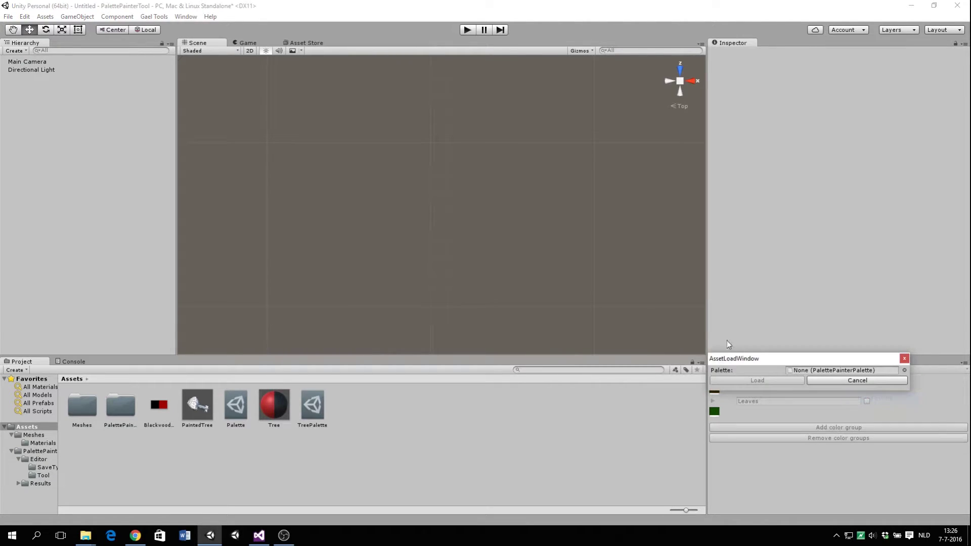
pyautogui.click(904, 371)
pyautogui.doubleClick(51, 59)
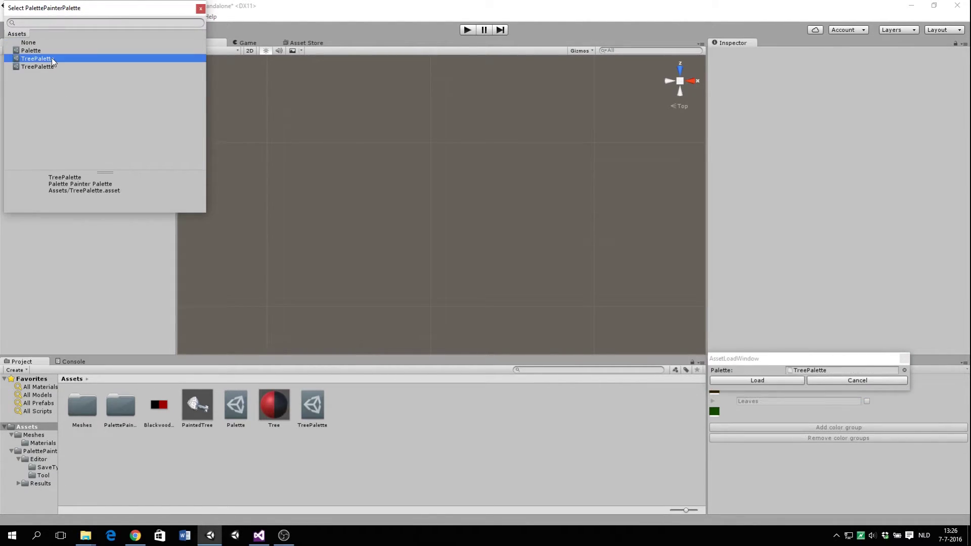
pyautogui.click(757, 380)
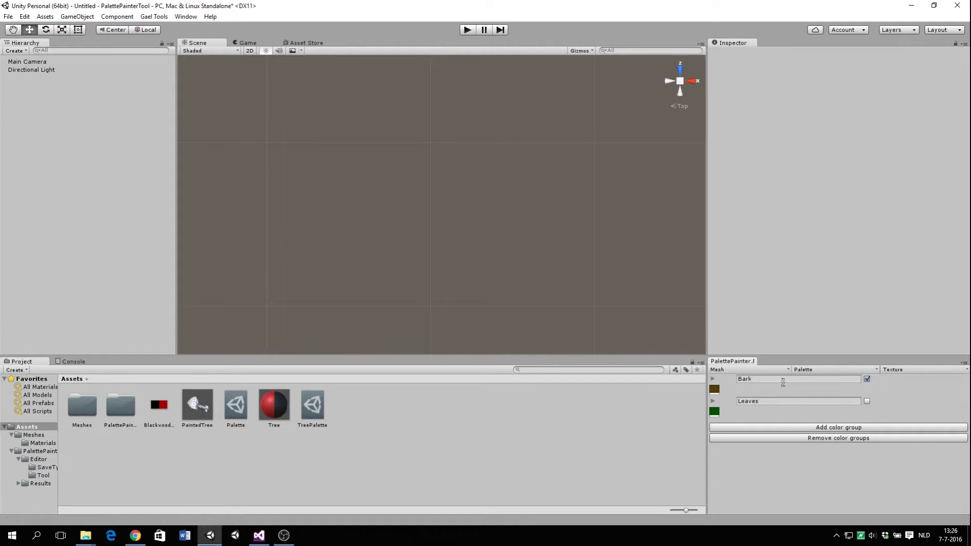
pyautogui.click(713, 378)
pyautogui.click(713, 413)
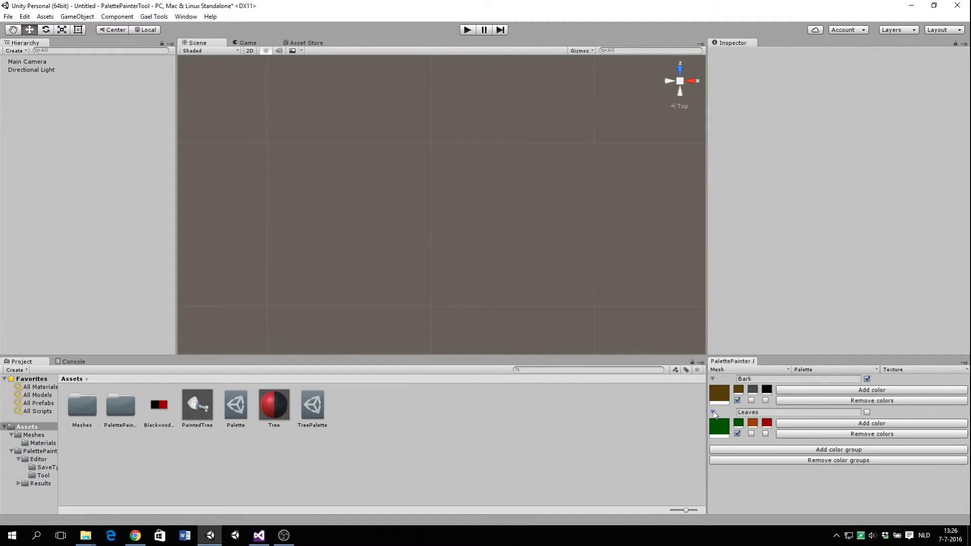
# Switch the Leaves group's active color to red, to orange and back to green
pyautogui.click(765, 433)
pyautogui.click(751, 434)
pyautogui.click(738, 433)
# Load the PaintedTree mesh into the painter through asset loading
pyautogui.click(830, 377)
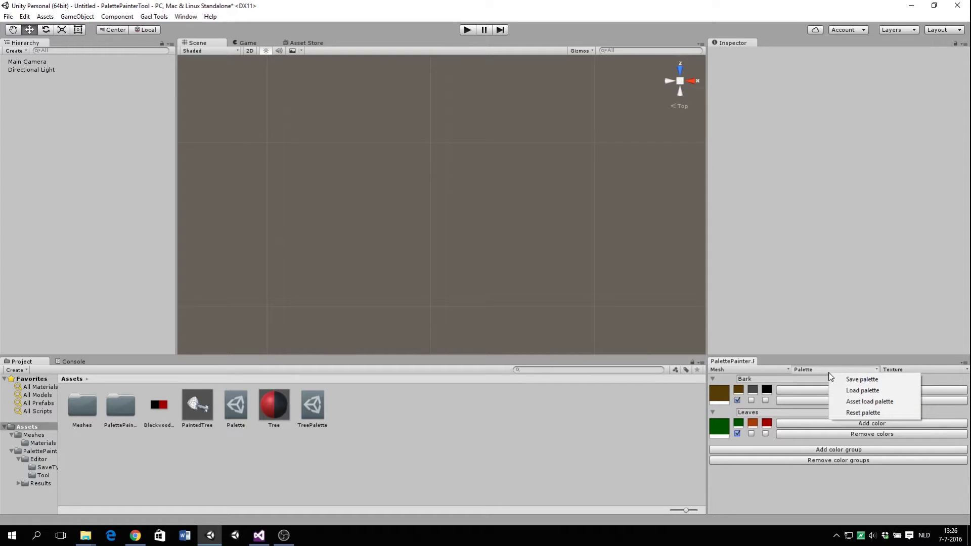
pyautogui.click(822, 401)
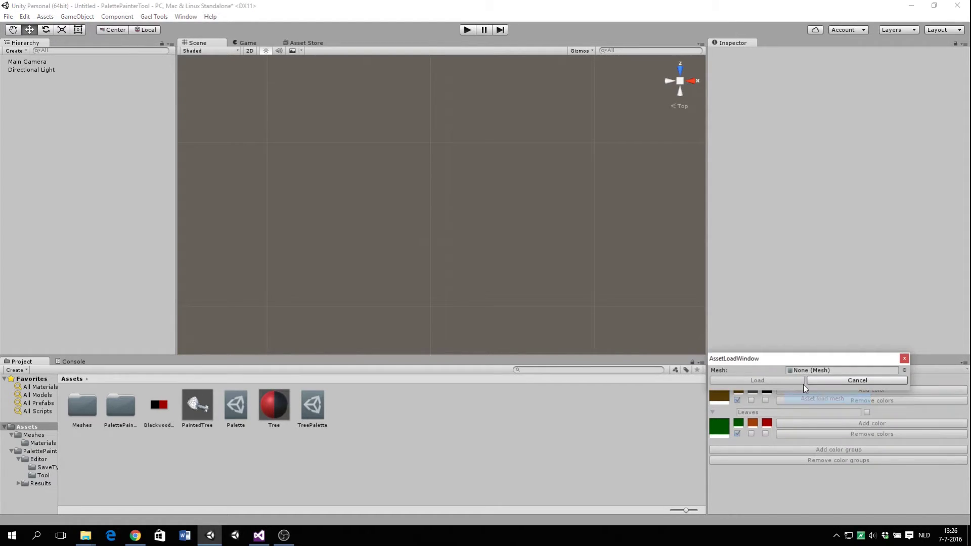
pyautogui.click(904, 370)
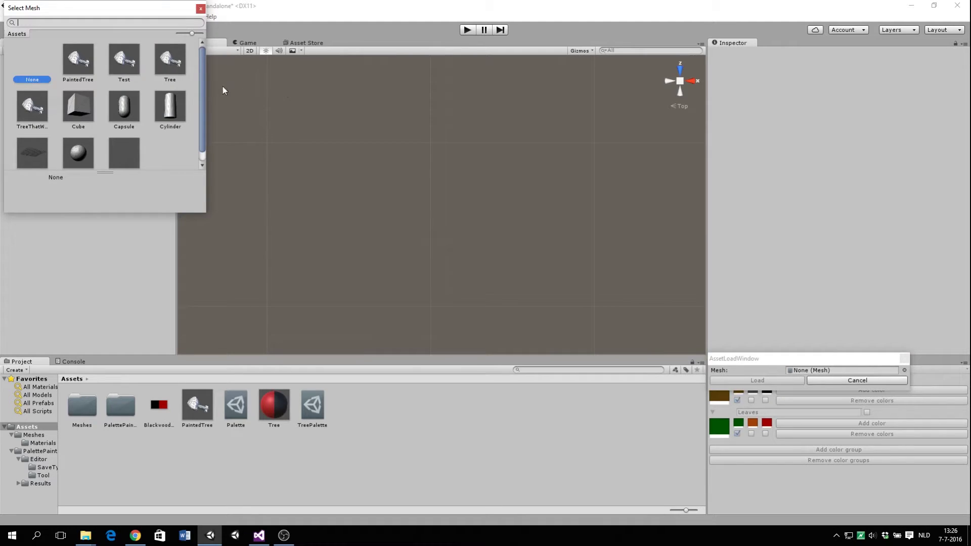
pyautogui.doubleClick(75, 66)
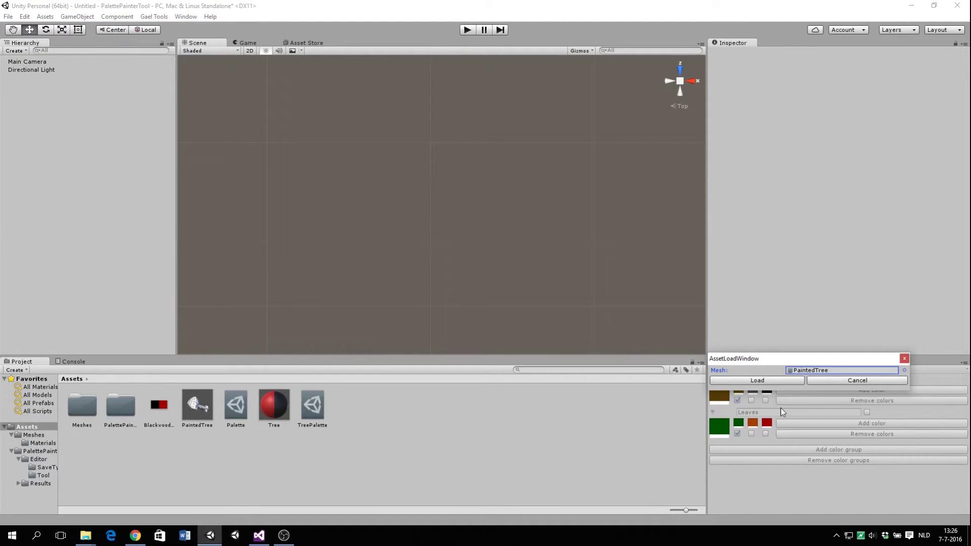
pyautogui.click(766, 380)
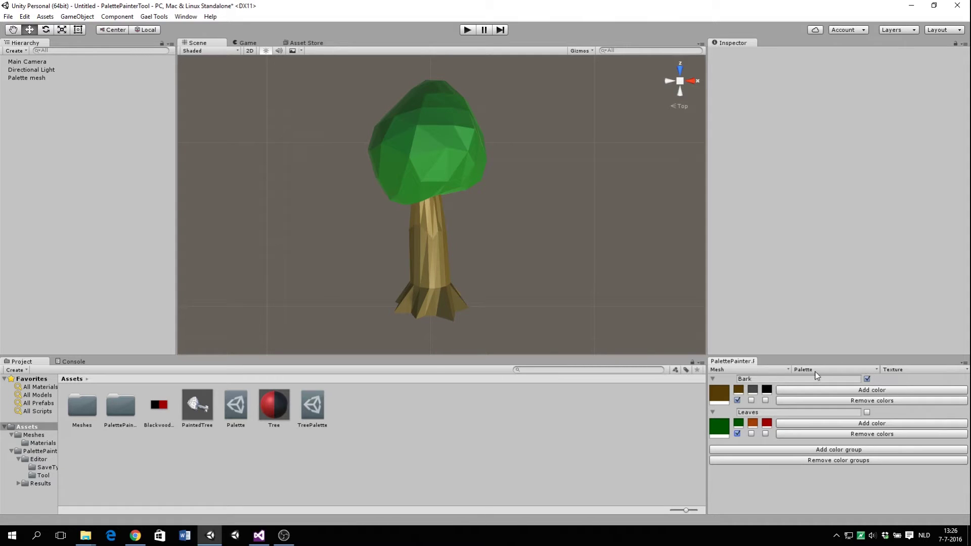
# Load the mesh from the PaintedTree.asset file in the Assets folder
pyautogui.click(789, 372)
pyautogui.click(809, 384)
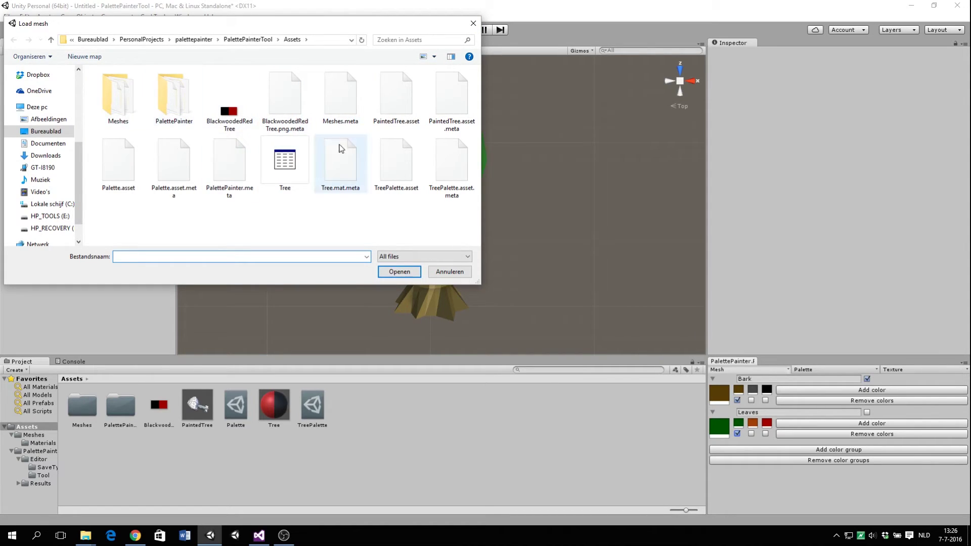
pyautogui.doubleClick(394, 92)
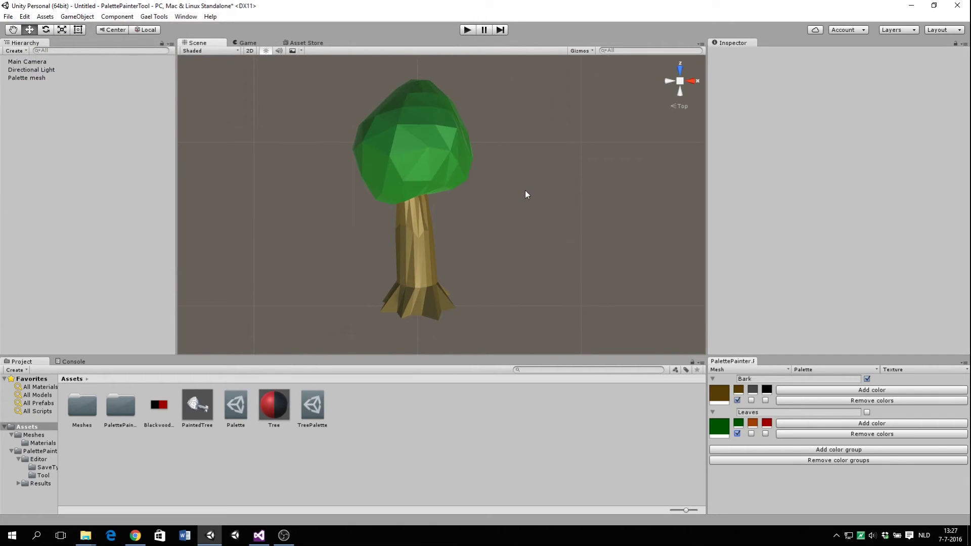